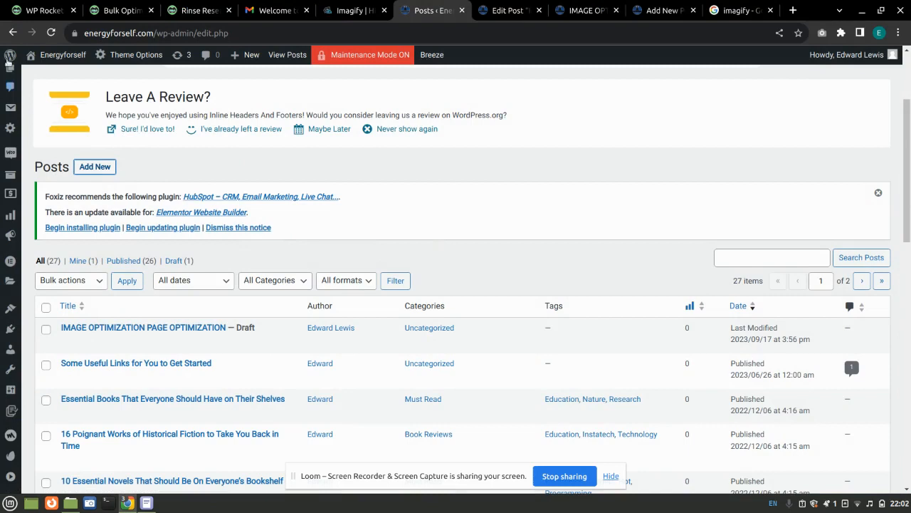
# Step: Open the list of all WooCommerce products in the site's admin area
pyautogui.moveTo(3, 213)
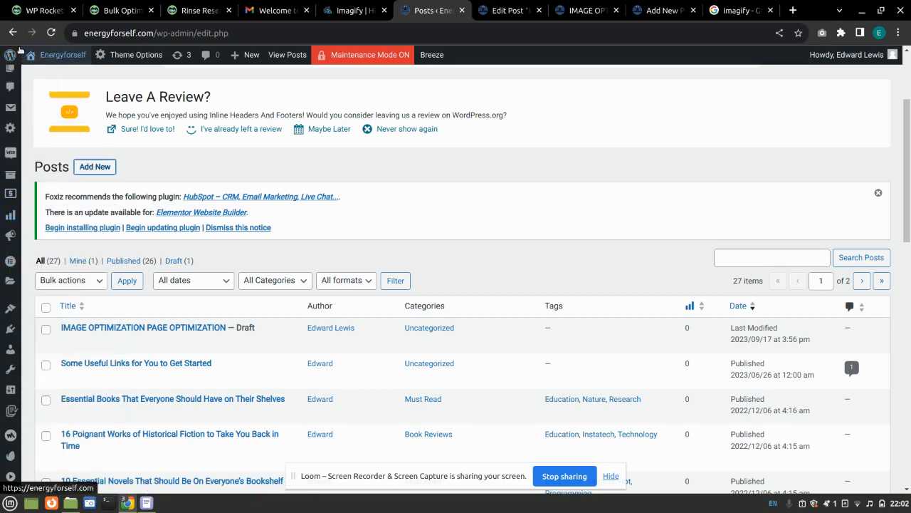
pyautogui.moveTo(11, 58)
pyautogui.moveTo(6, 232)
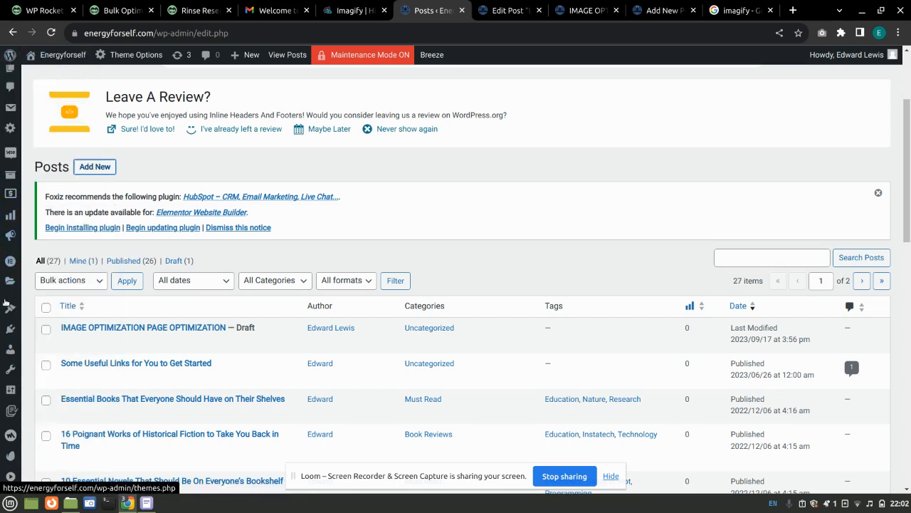
pyautogui.moveTo(8, 401)
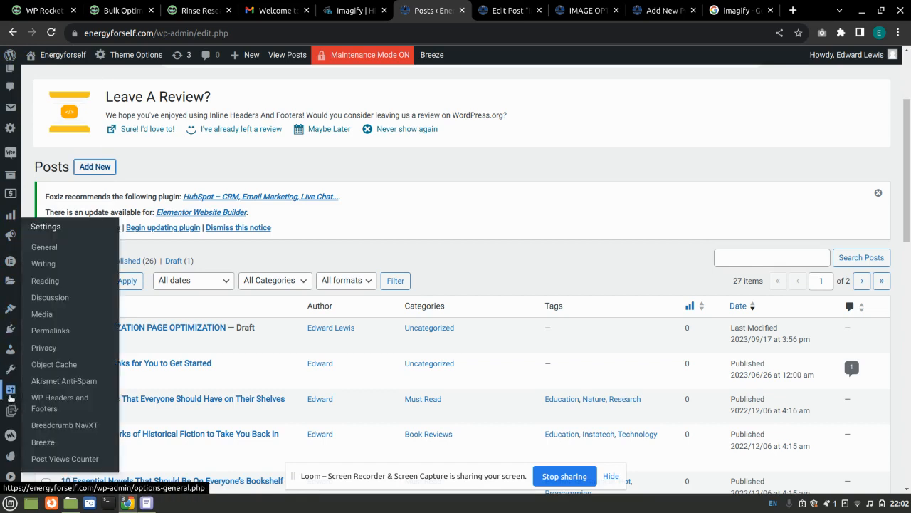
pyautogui.moveTo(10, 154)
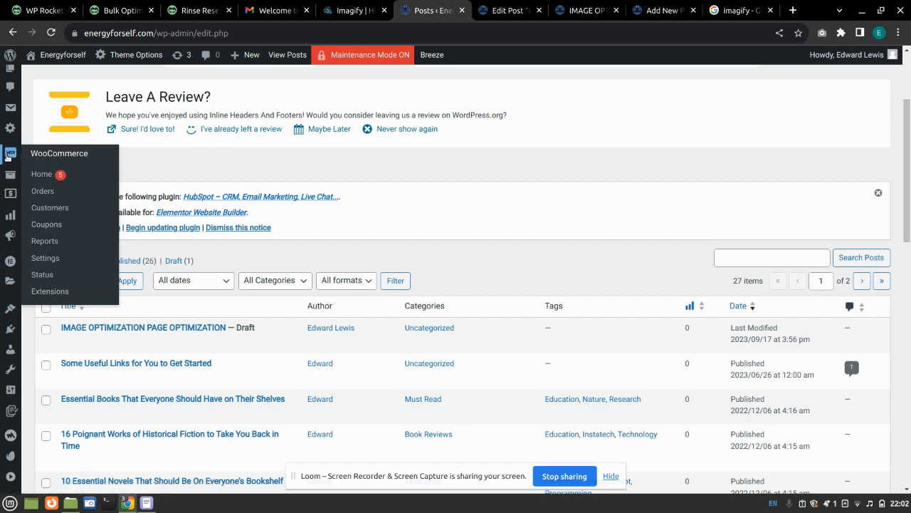
pyautogui.moveTo(11, 175)
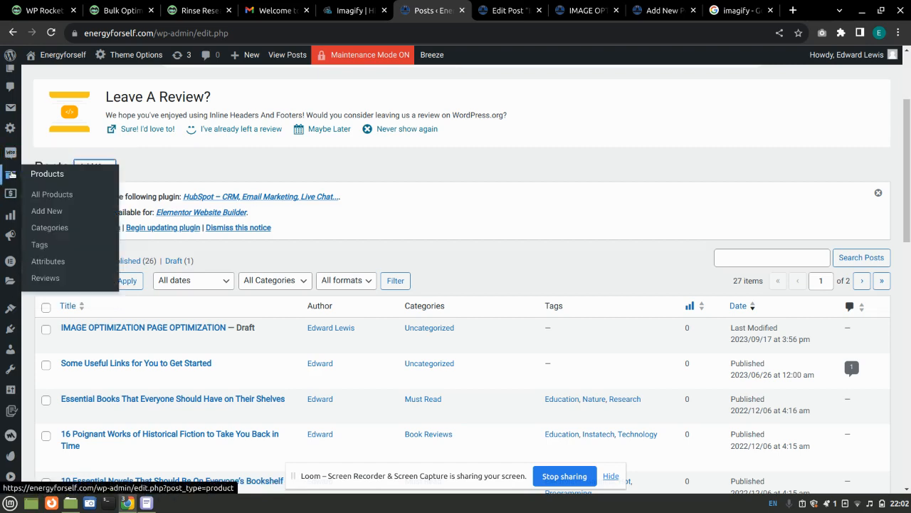
pyautogui.click(47, 173)
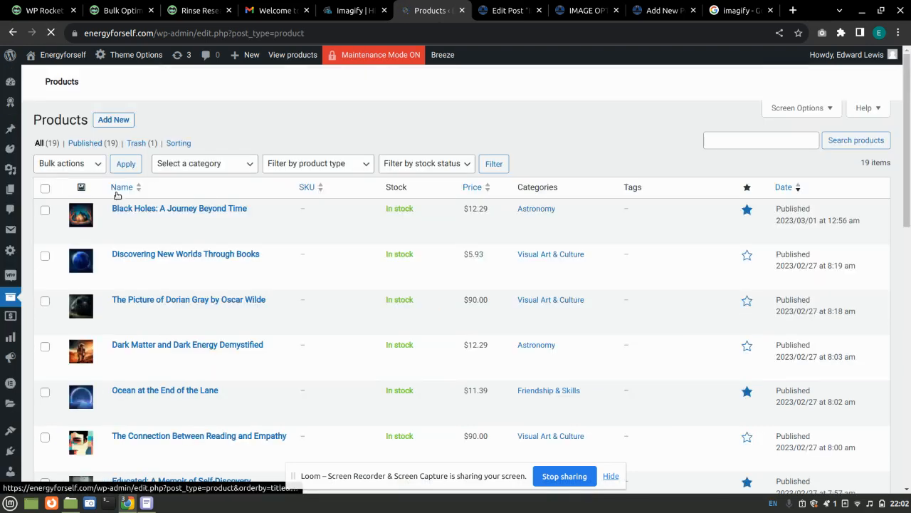
# Step: Open the form for adding a new product in a separate browser tab and switch to it
pyautogui.scroll(-5, 190, 242)
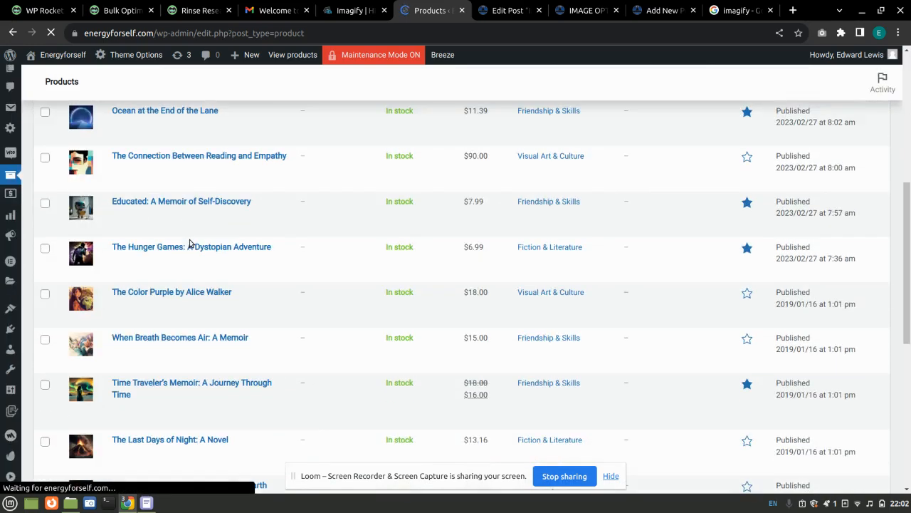
pyautogui.scroll(5, 190, 243)
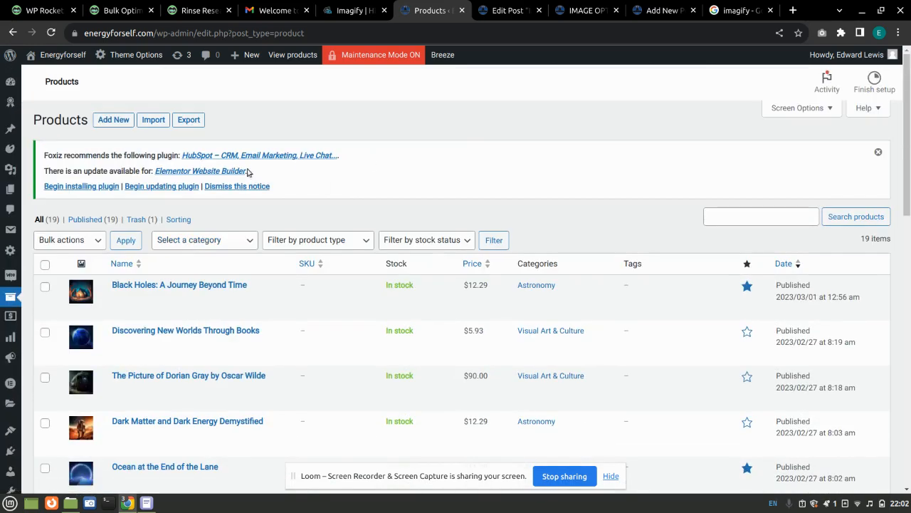
pyautogui.rightClick(122, 121)
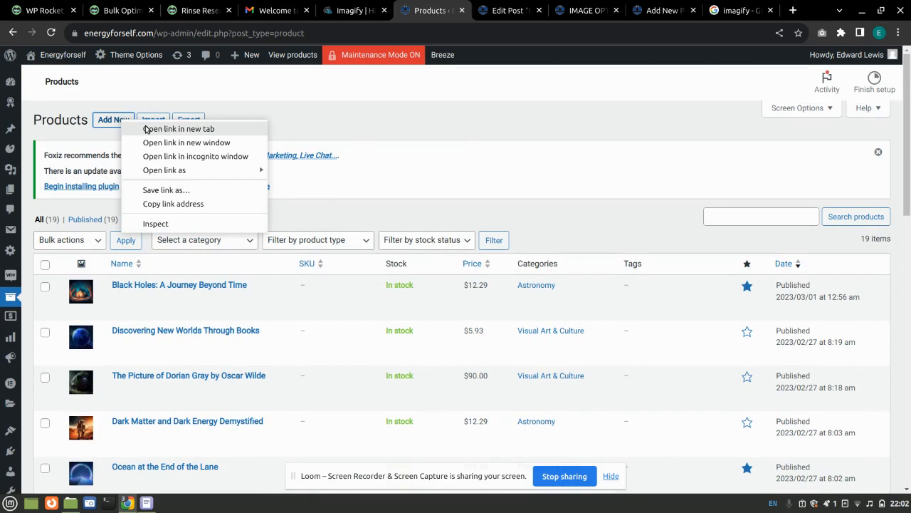
pyautogui.click(146, 129)
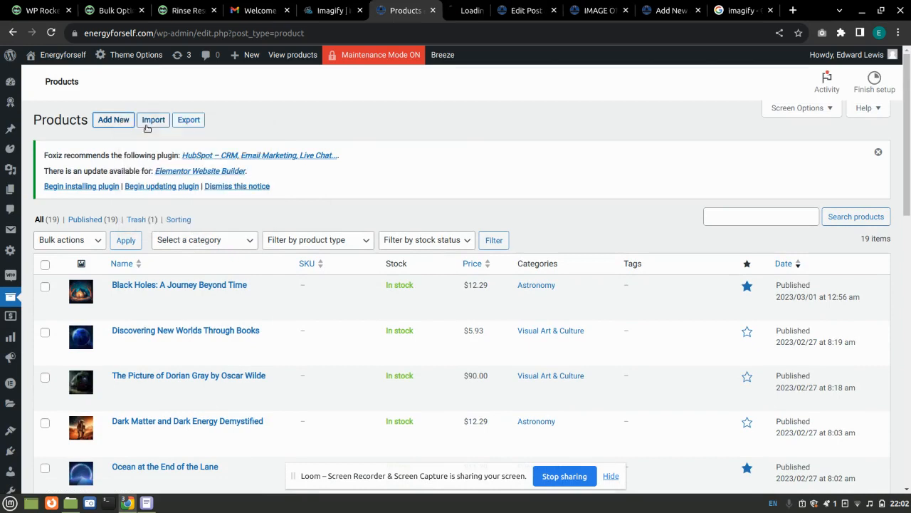
pyautogui.click(455, 4)
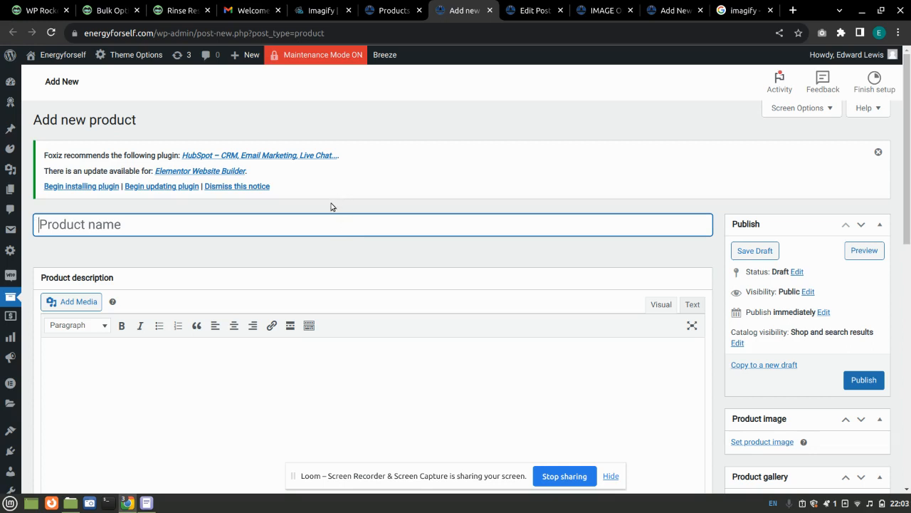
# Step: Name the new product "Brand New Apple Smart Watch For Men"
pyautogui.write('Brand new')
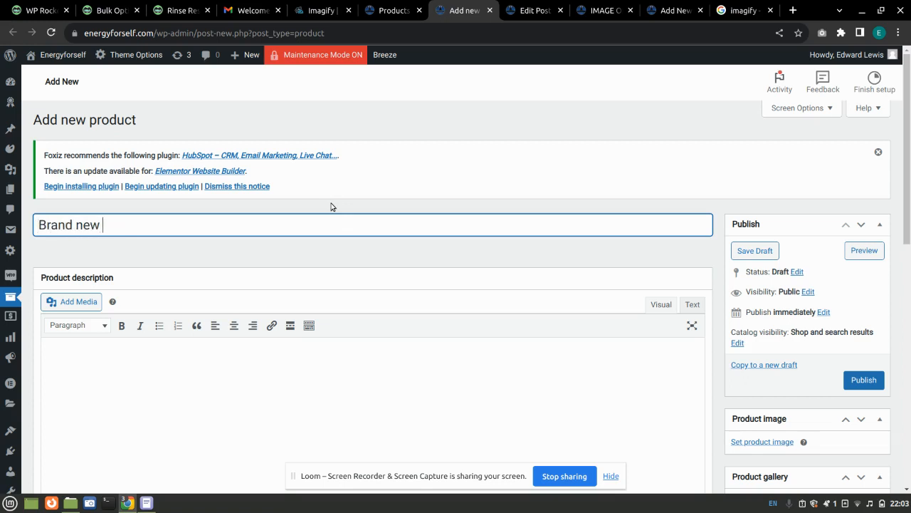
pyautogui.press('BackSpace')
pyautogui.press('BackSpace')
pyautogui.press('BackSpace')
pyautogui.write('New Apl')
pyautogui.write('le Sma')
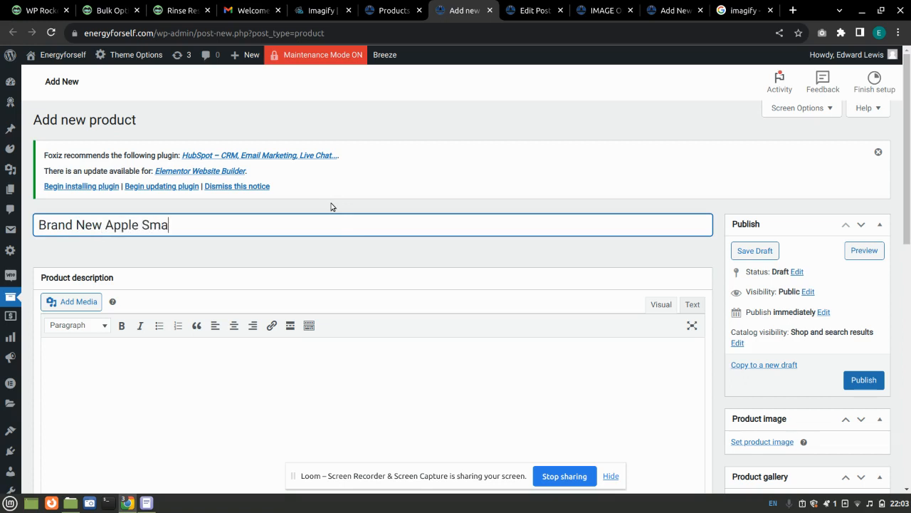
pyautogui.write('rt Watch For')
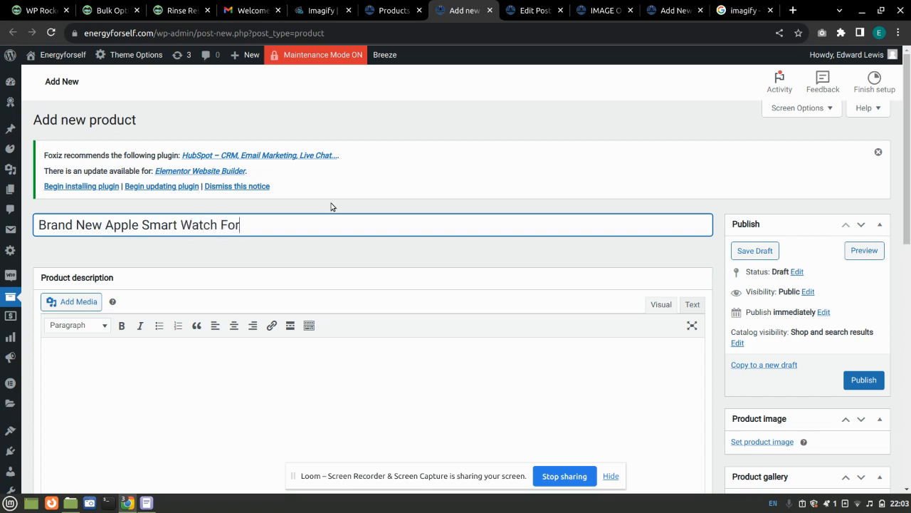
pyautogui.write(' For MEen')
pyautogui.scroll(-2, 347, 194)
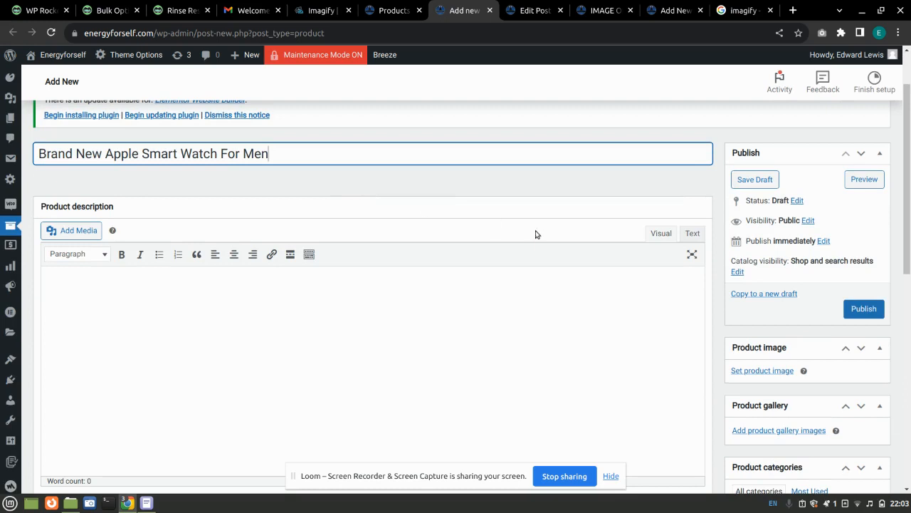
pyautogui.click(239, 346)
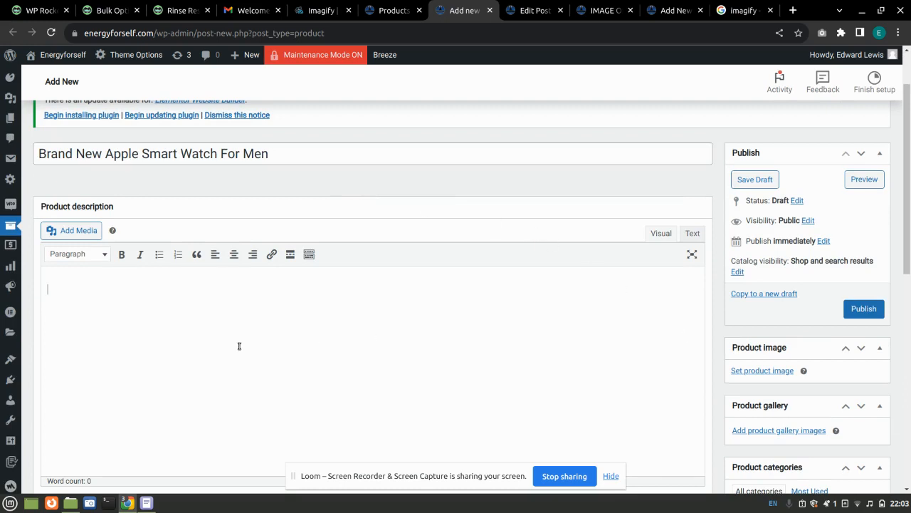
pyautogui.click(274, 149)
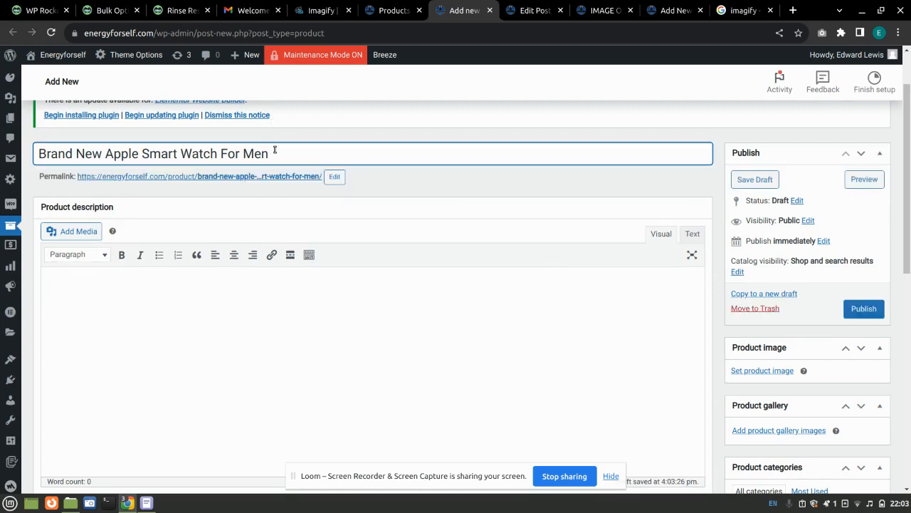
# Step: Load electrobaz.com in a new browser tab, look over its home page and go to the Shop page
pyautogui.click(793, 10)
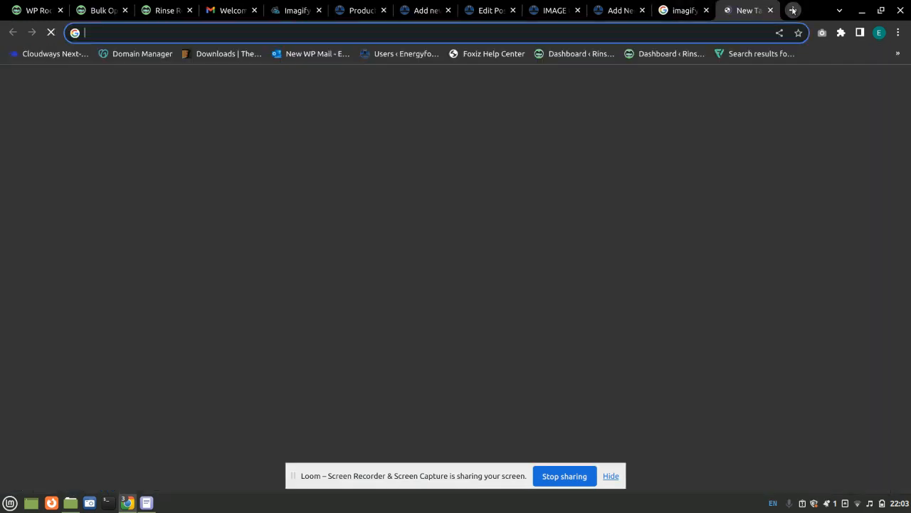
pyautogui.write('e')
pyautogui.press('Return')
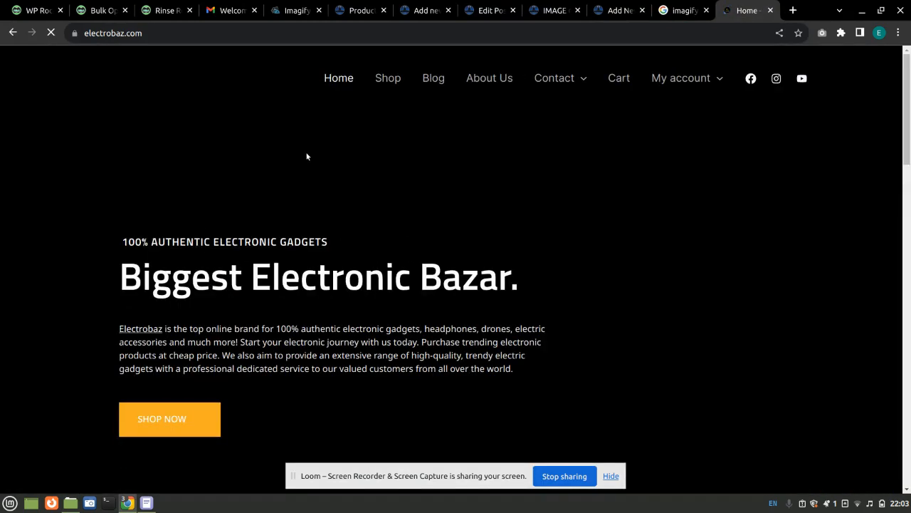
pyautogui.scroll(-5, 306, 153)
pyautogui.scroll(-5, 308, 154)
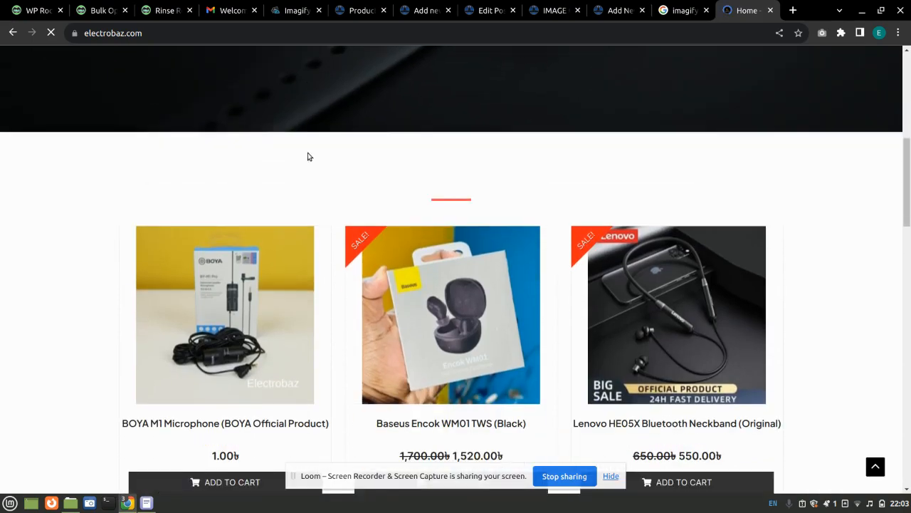
pyautogui.scroll(-3, 309, 154)
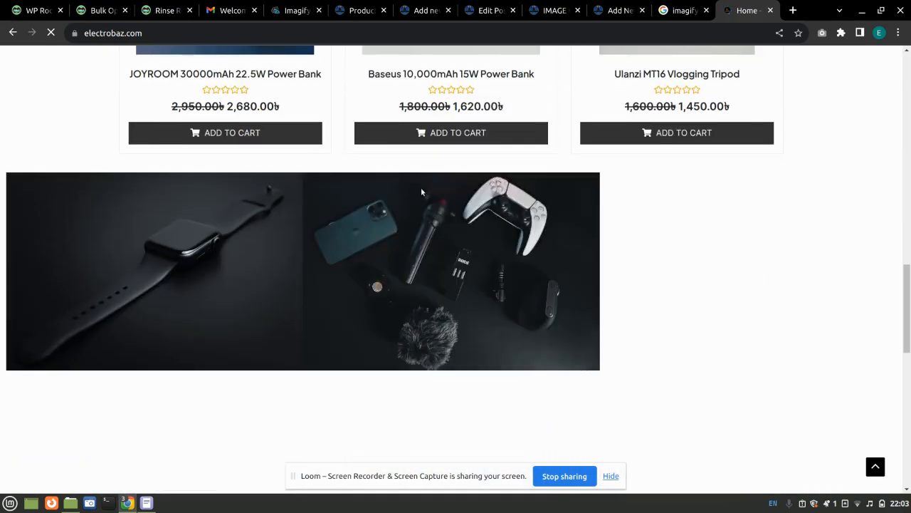
pyautogui.scroll(-5, 421, 191)
pyautogui.scroll(15, 421, 187)
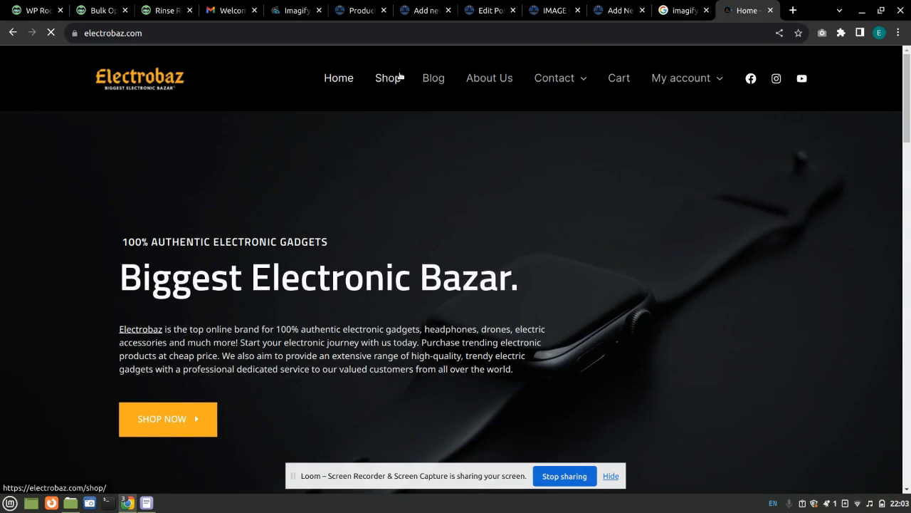
pyautogui.click(400, 76)
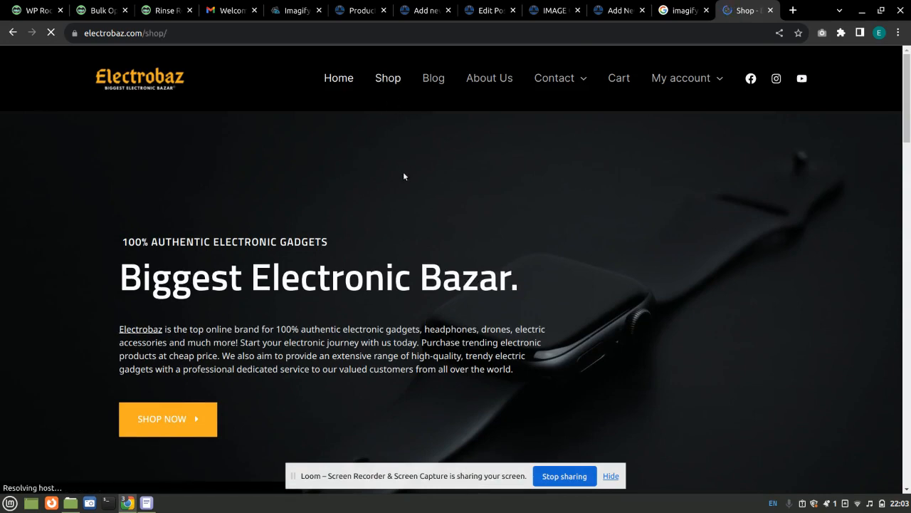
# Step: Browse the shop's products and open the KD99 Ultra Smart Watch product page
pyautogui.scroll(-5, 402, 170)
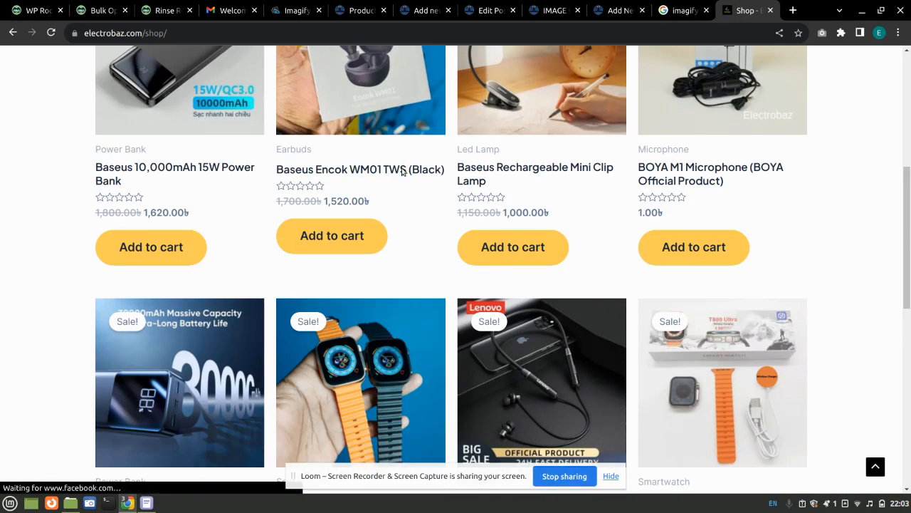
pyautogui.scroll(2, 402, 171)
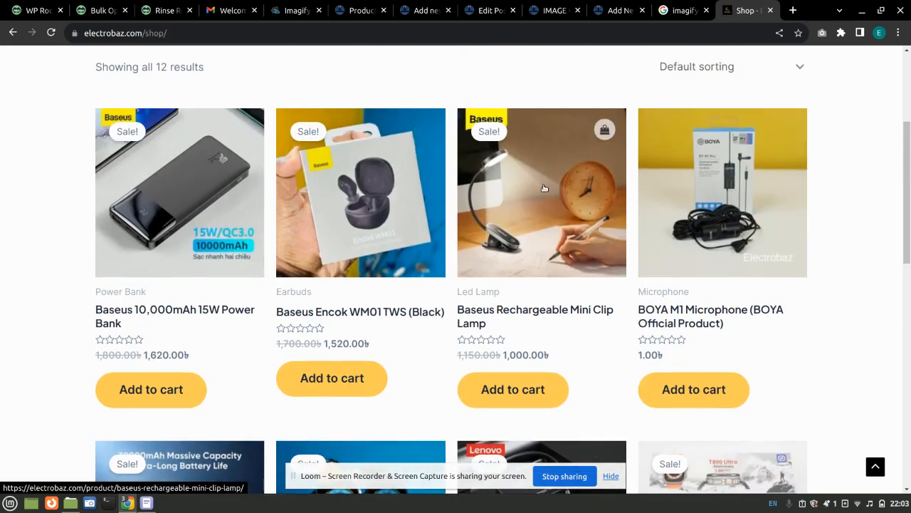
pyautogui.scroll(-5, 544, 188)
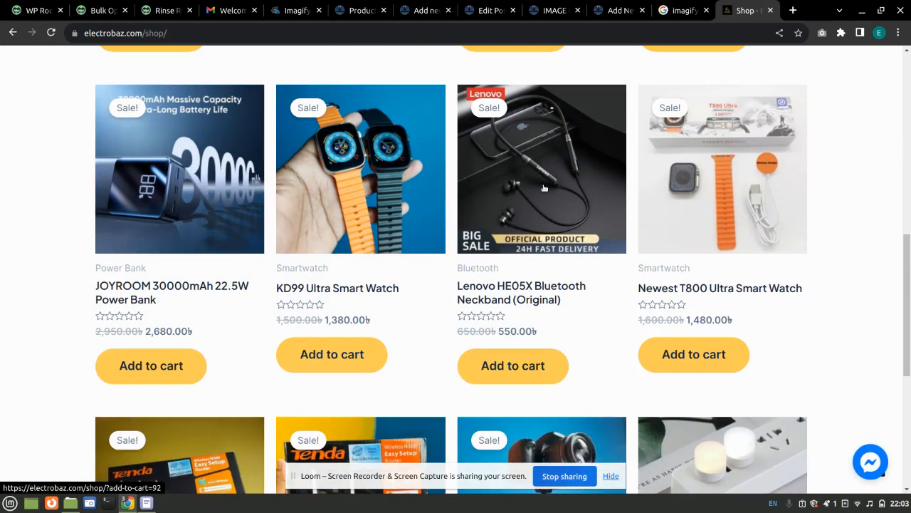
pyautogui.scroll(-2, 571, 201)
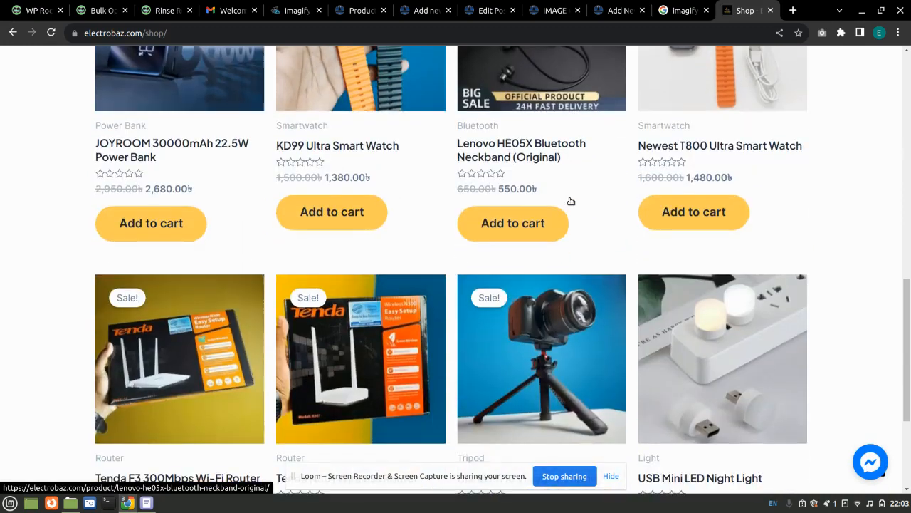
pyautogui.scroll(-3, 571, 201)
pyautogui.scroll(5, 571, 201)
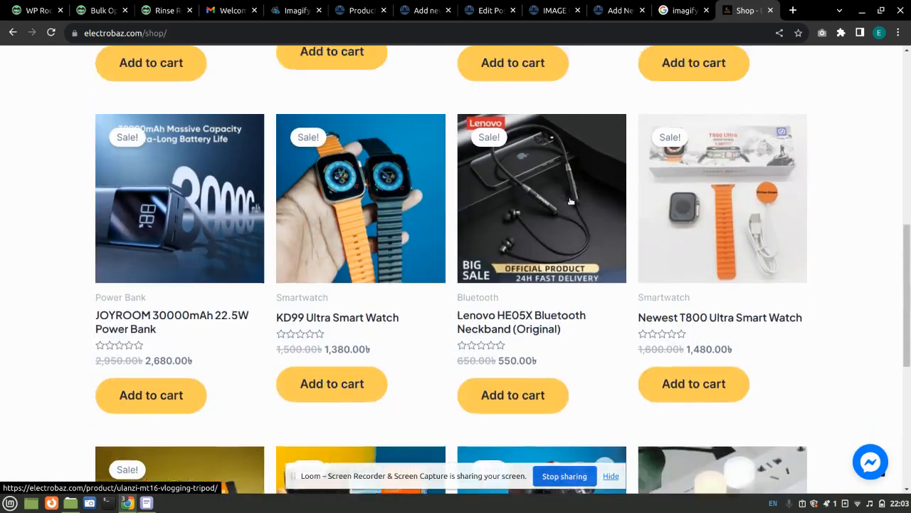
pyautogui.scroll(2, 571, 202)
pyautogui.click(350, 324)
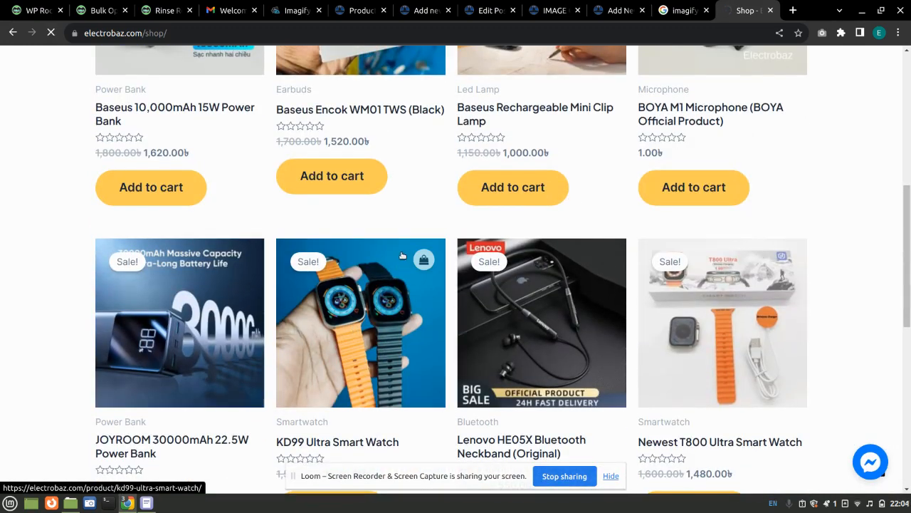
# Step: Copy the description paragraph and the two numbered pairing instructions below the KD99 Ultra heading
pyautogui.scroll(-4, 402, 244)
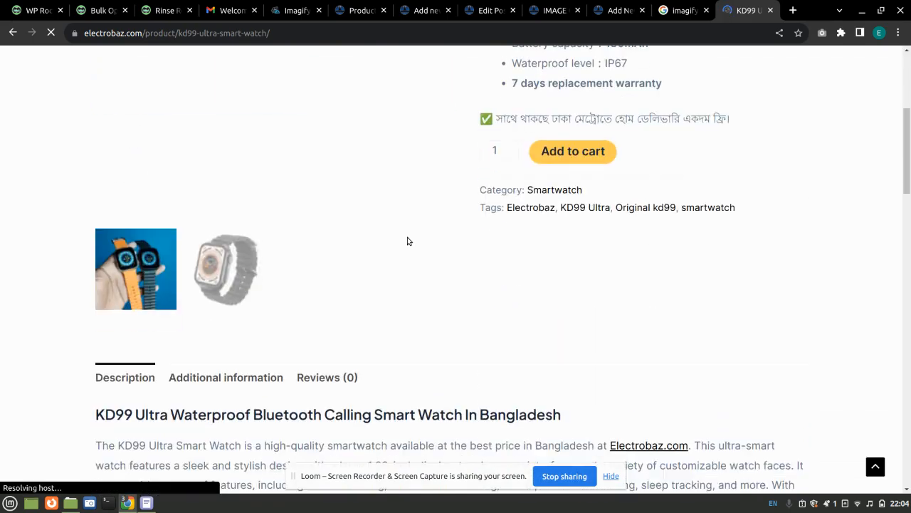
pyautogui.scroll(-4, 408, 241)
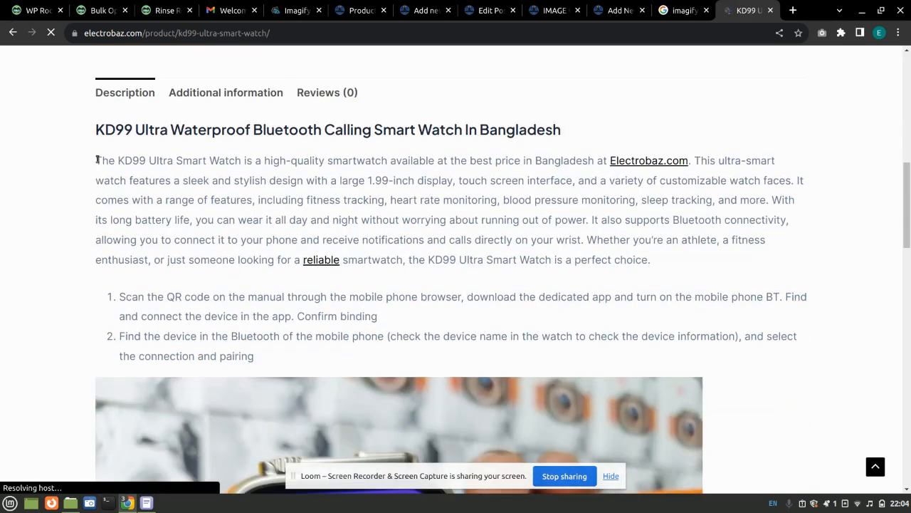
pyautogui.moveTo(97, 160); pyautogui.dragTo(637, 361)
pyautogui.hotkey('ctrl', 'c')
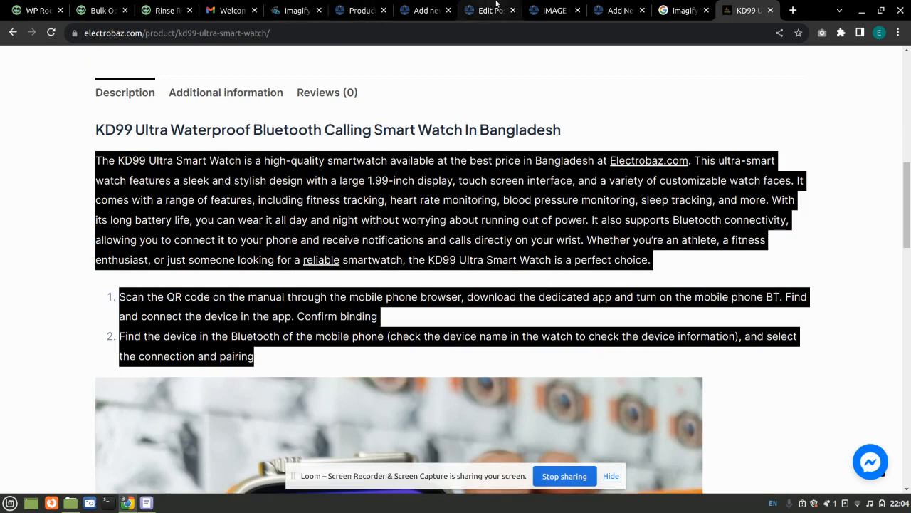
# Step: Return to the new product form and paste the copied smartwatch text into the product description
pyautogui.click(425, 7)
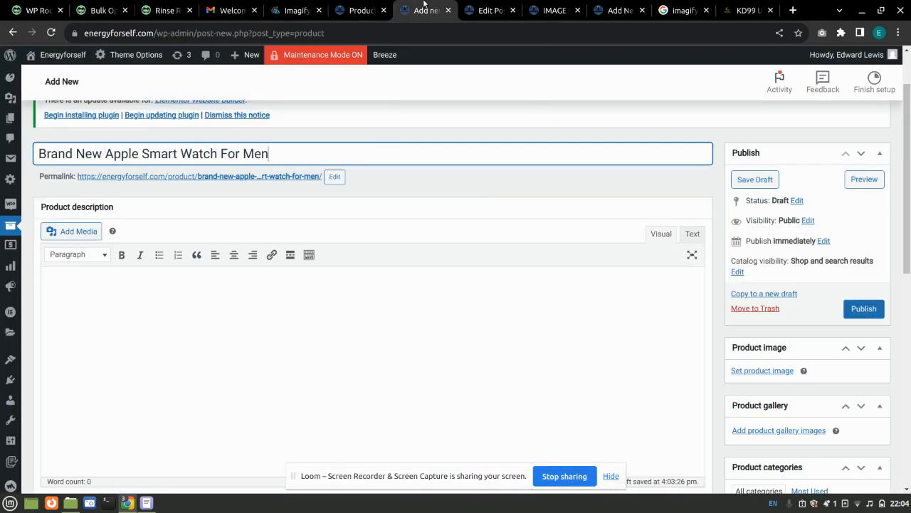
pyautogui.click(213, 290)
pyautogui.hotkey('ctrl', 'v')
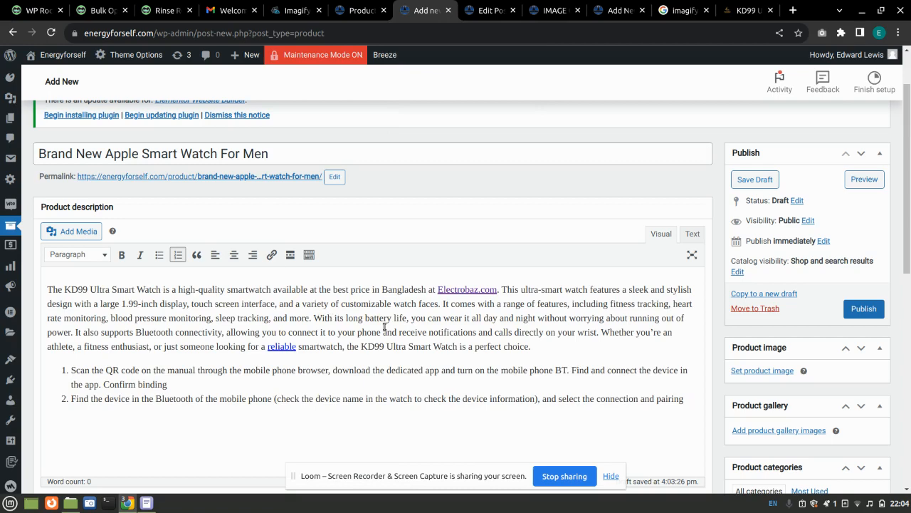
pyautogui.scroll(-1, 457, 310)
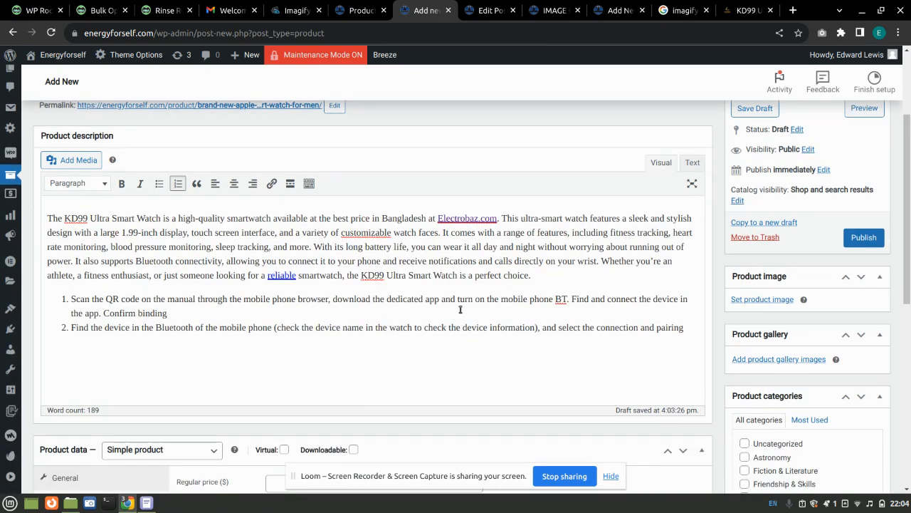
# Step: Set the glowing open-book picture energy-home-bg.jpg from the media library as the product image
pyautogui.scroll(1, 460, 309)
pyautogui.scroll(-3, 513, 308)
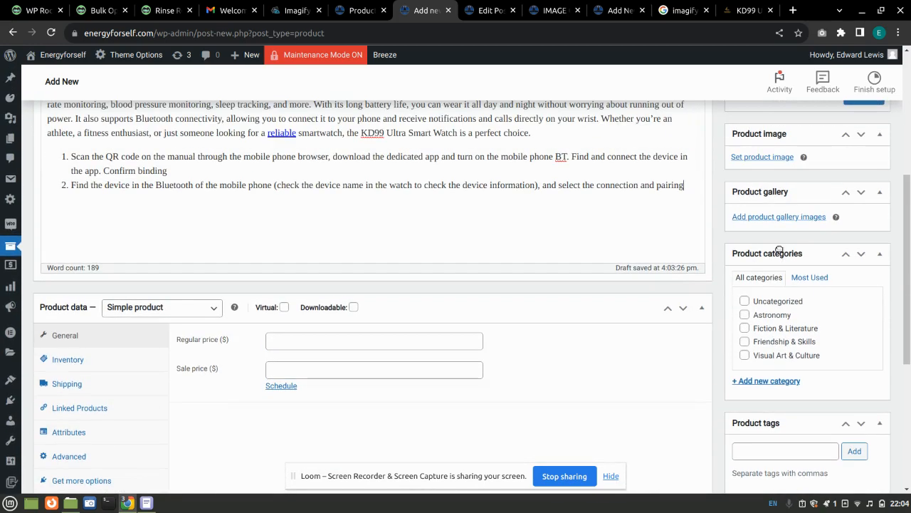
pyautogui.scroll(1, 771, 216)
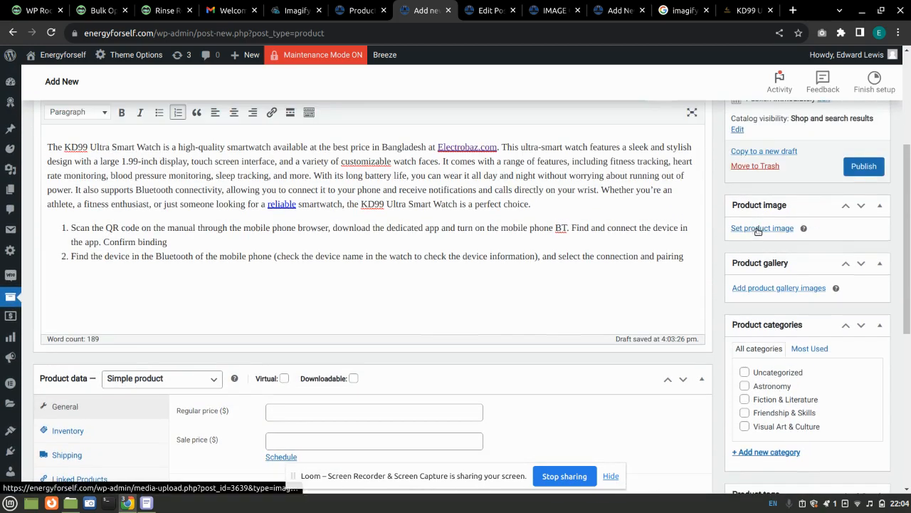
pyautogui.click(758, 228)
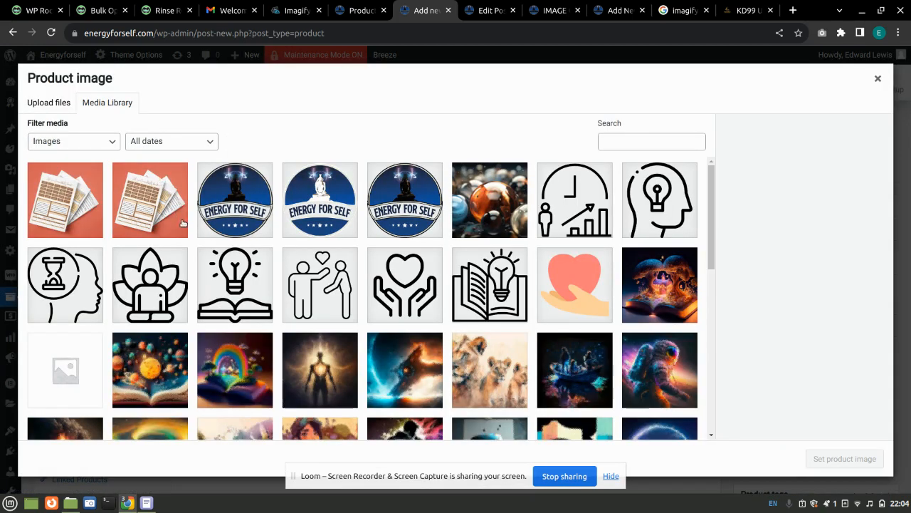
pyautogui.scroll(-3, 183, 223)
pyautogui.scroll(3, 183, 224)
pyautogui.click(683, 306)
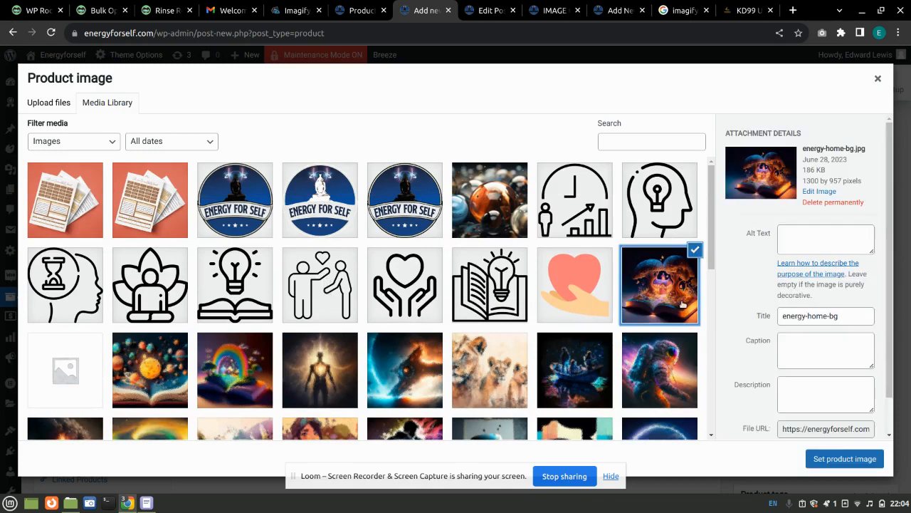
pyautogui.click(845, 458)
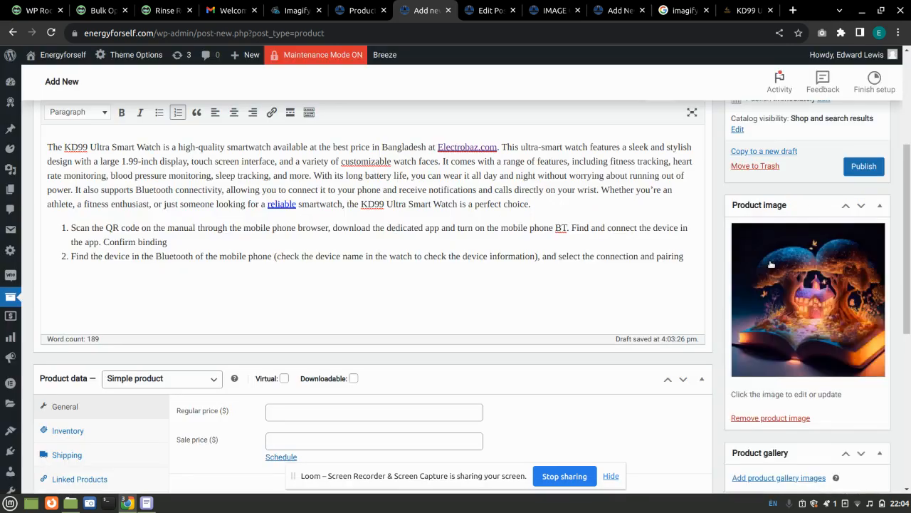
# Step: Add four media library pictures to the product gallery: woman with globe, colourful silhouette, robot and the pb5-1 pixelated face
pyautogui.scroll(-2, 792, 349)
pyautogui.scroll(-1, 792, 349)
pyautogui.click(756, 334)
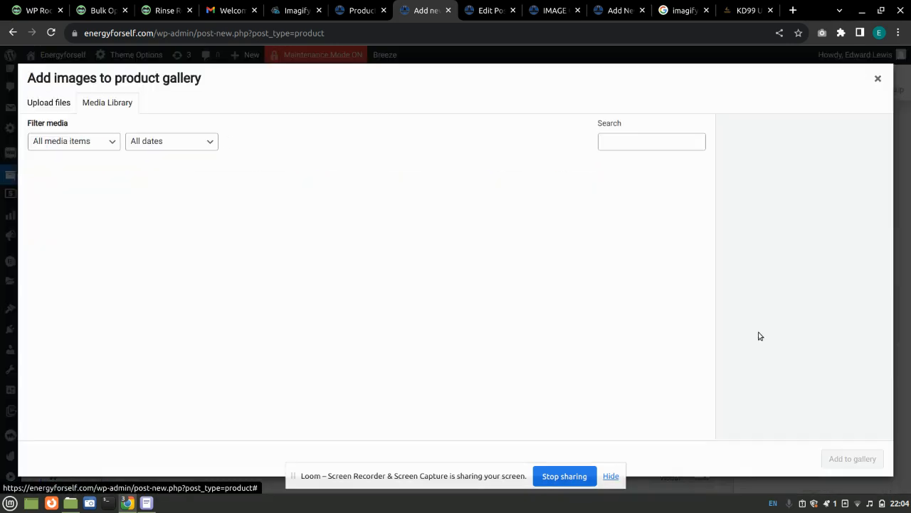
pyautogui.scroll(-2, 466, 267)
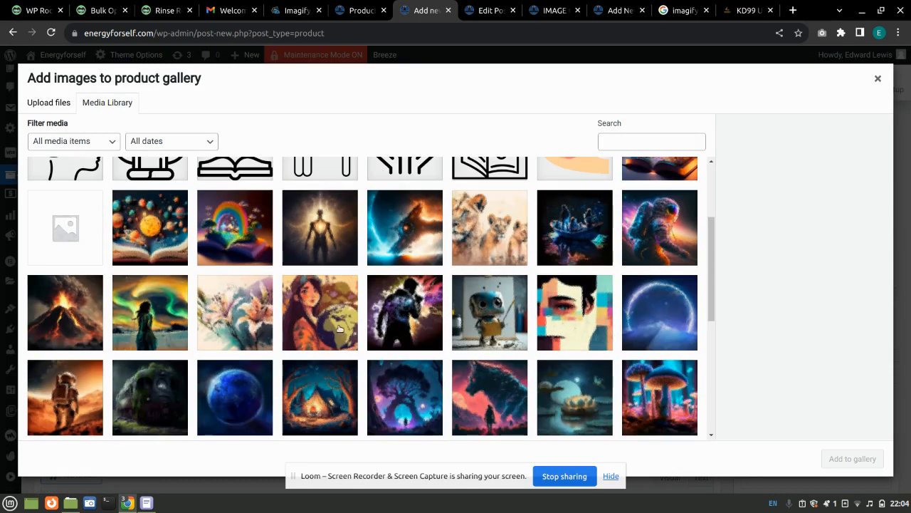
pyautogui.click(313, 321)
pyautogui.click(411, 317)
pyautogui.click(513, 315)
pyautogui.click(576, 315)
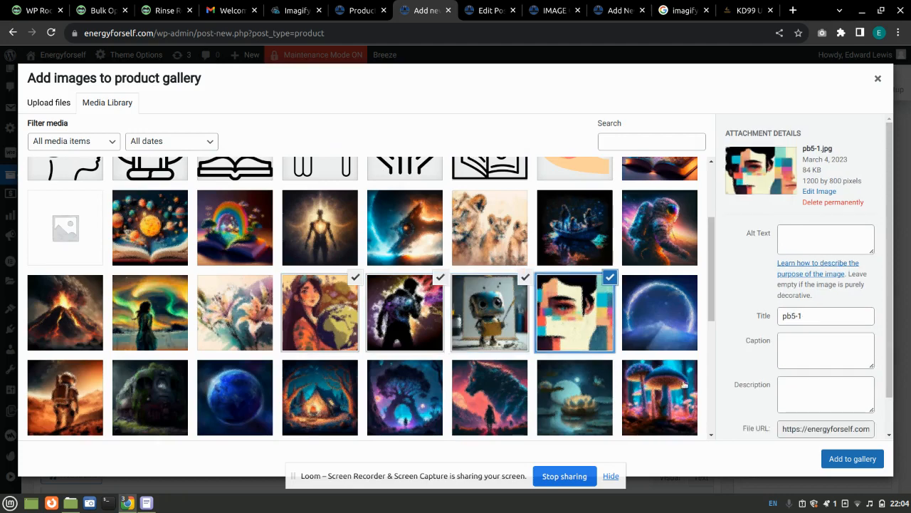
pyautogui.click(855, 461)
# Step: Create a new product category named Gadget and assign it to the product
pyautogui.scroll(-4, 670, 309)
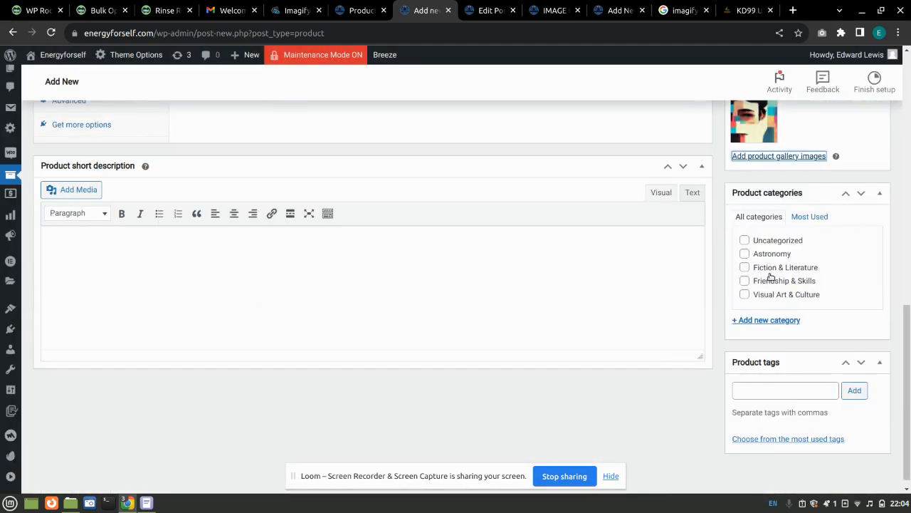
pyautogui.click(757, 320)
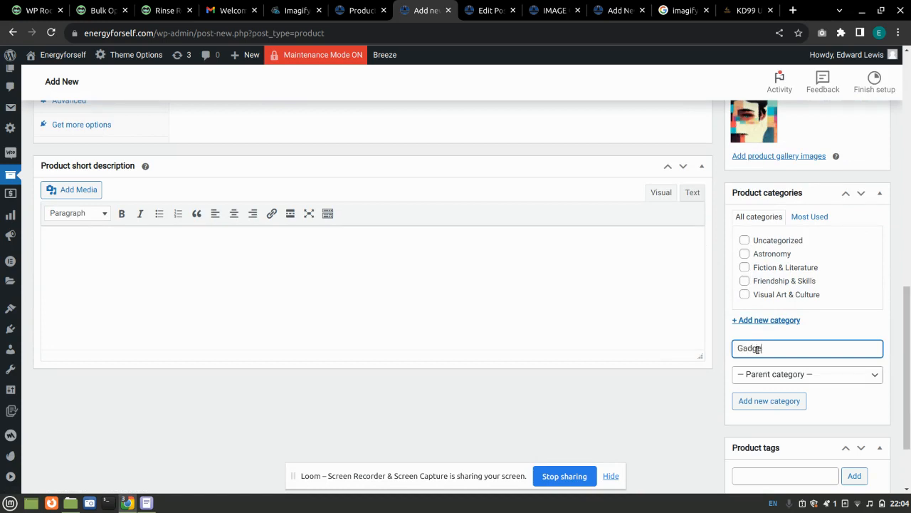
pyautogui.click(757, 402)
# Step: Add the product tag Smartwatch
pyautogui.scroll(-3, 769, 274)
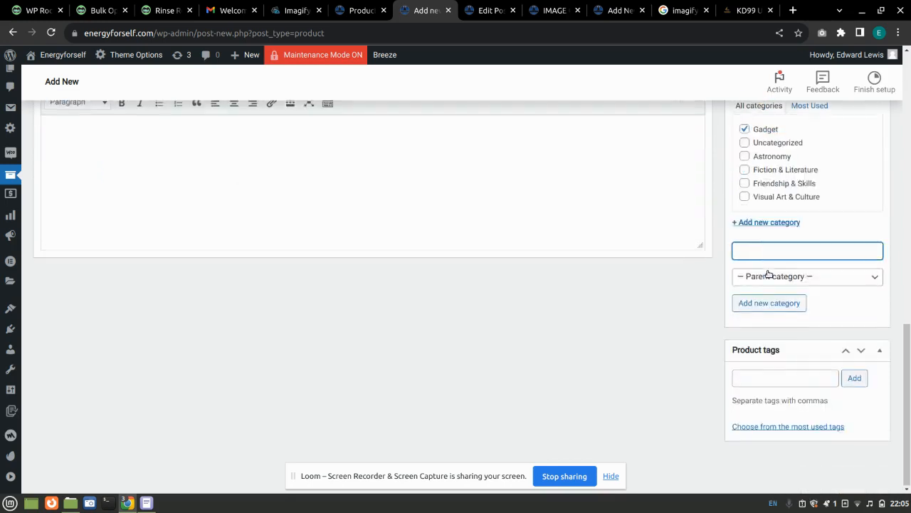
pyautogui.click(765, 384)
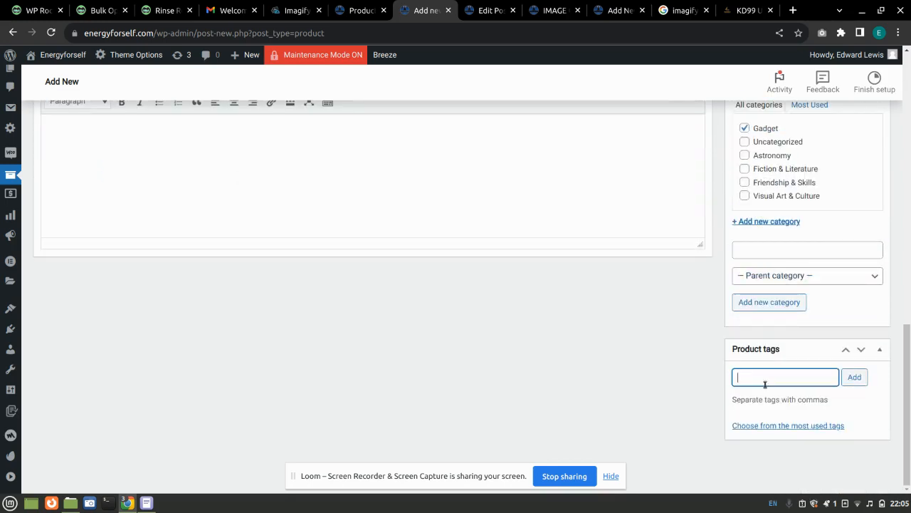
pyautogui.write('Smartwatch')
pyautogui.press('Return')
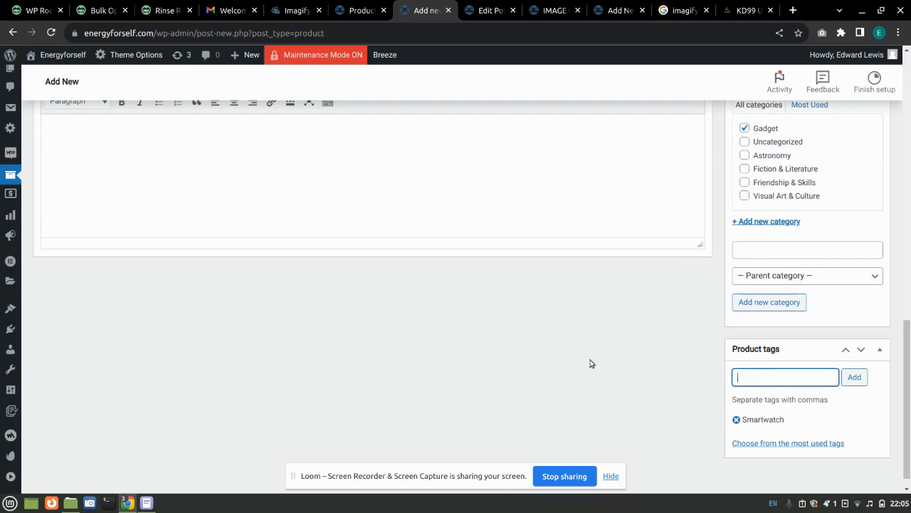
# Step: Set the product's regular price to $20 and its sale price to $15
pyautogui.scroll(5, 590, 362)
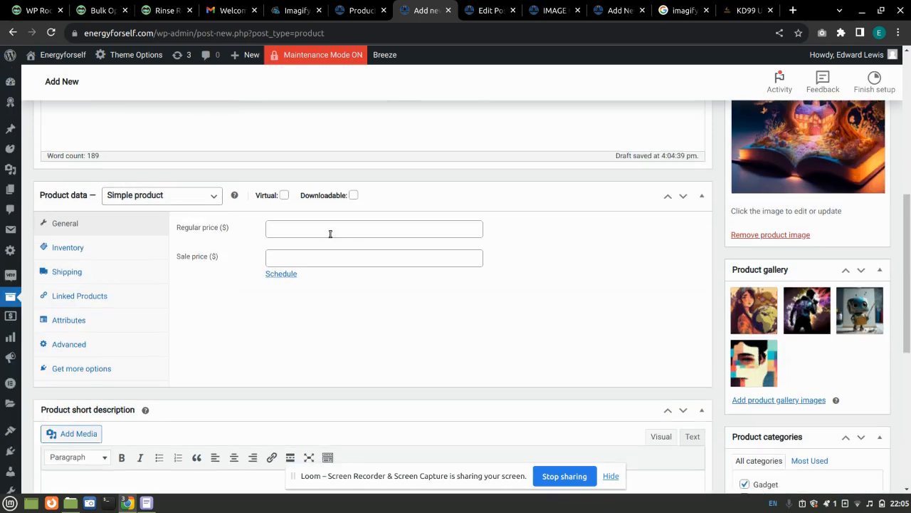
pyautogui.click(330, 233)
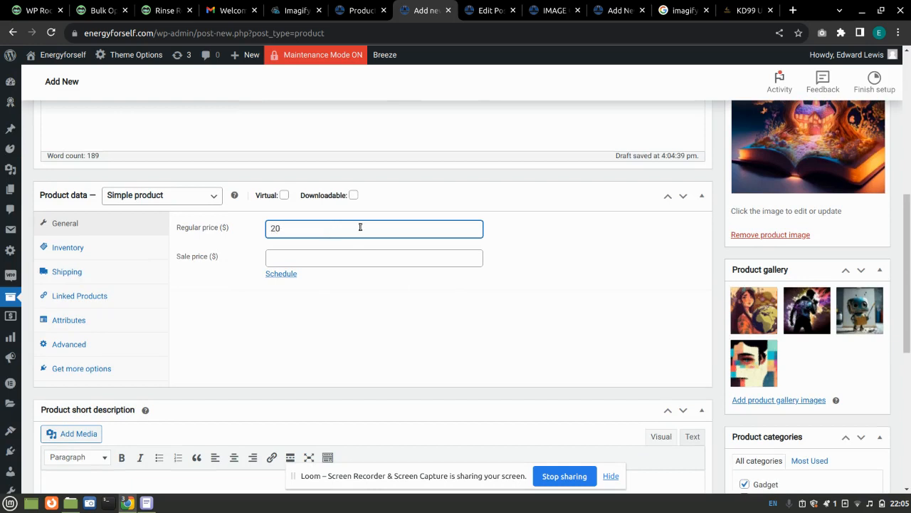
pyautogui.click(307, 260)
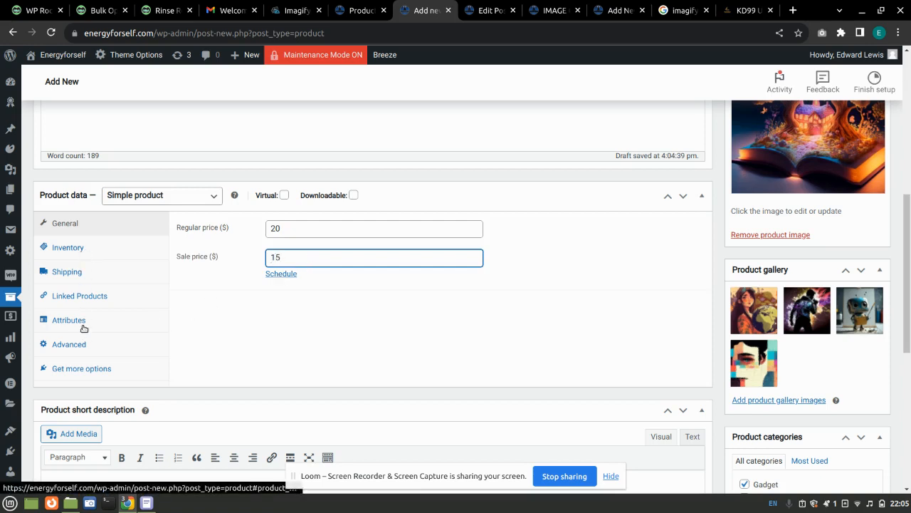
# Step: Set the shipping weight to 0.2 kg and the dimensions to length 5, width 2 and height 3 cm
pyautogui.click(68, 248)
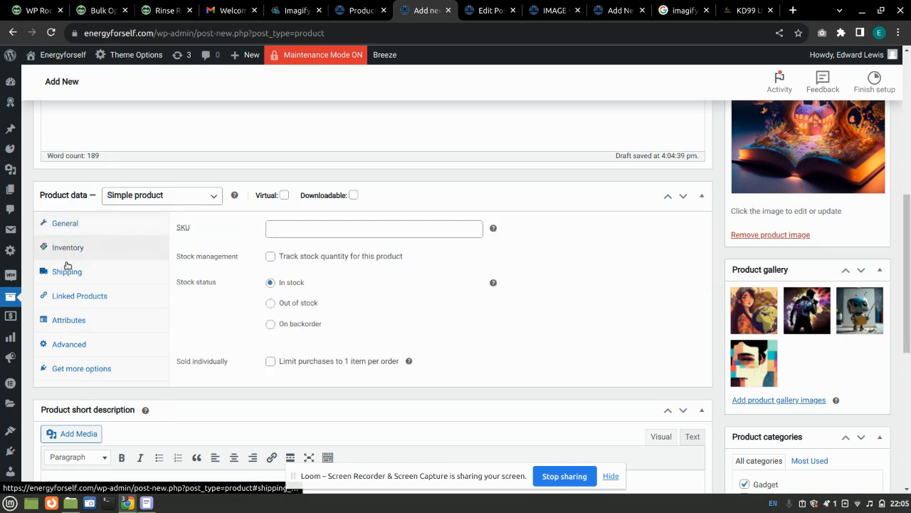
pyautogui.click(68, 271)
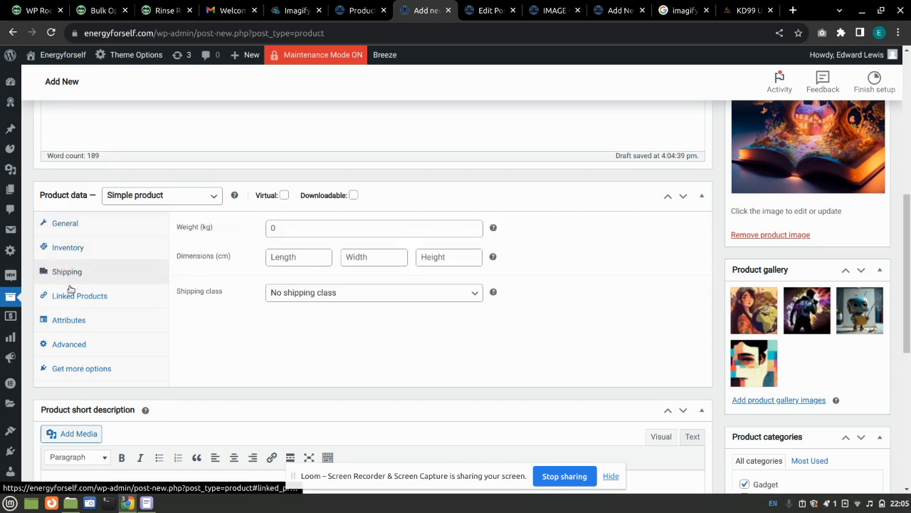
pyautogui.click(278, 229)
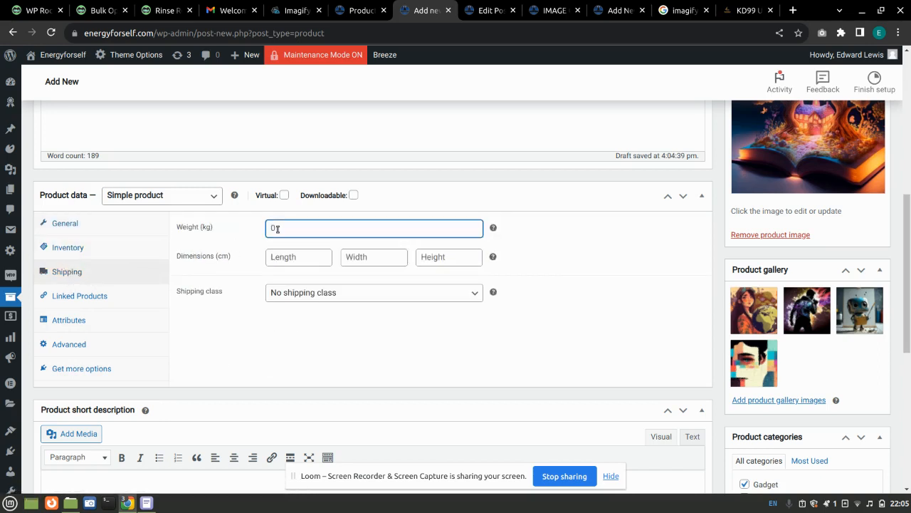
pyautogui.write('0.5')
pyautogui.press('BackSpace')
pyautogui.write('2')
pyautogui.click(298, 259)
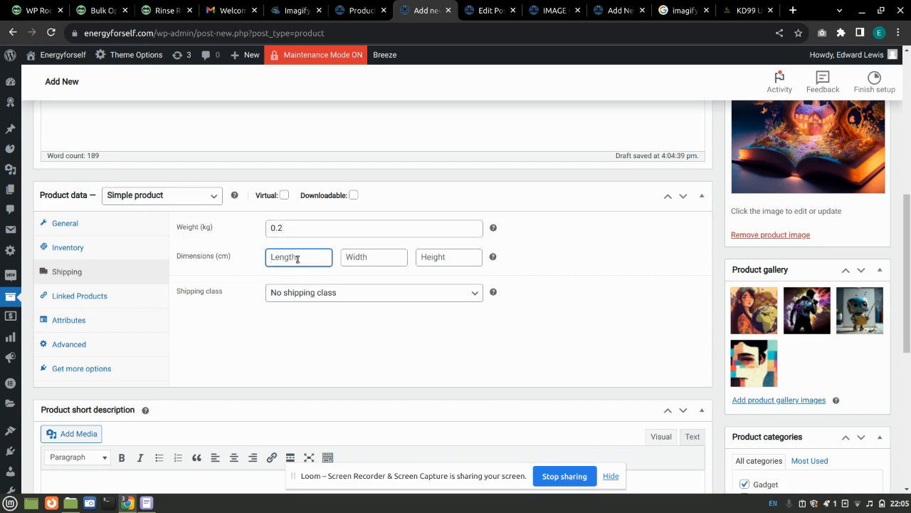
pyautogui.write('5')
pyautogui.click(383, 258)
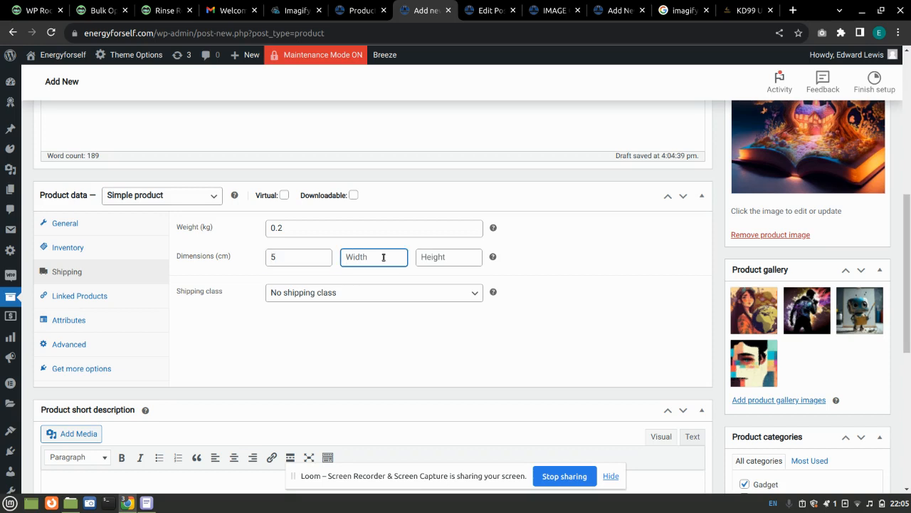
pyautogui.write('2')
pyautogui.click(459, 260)
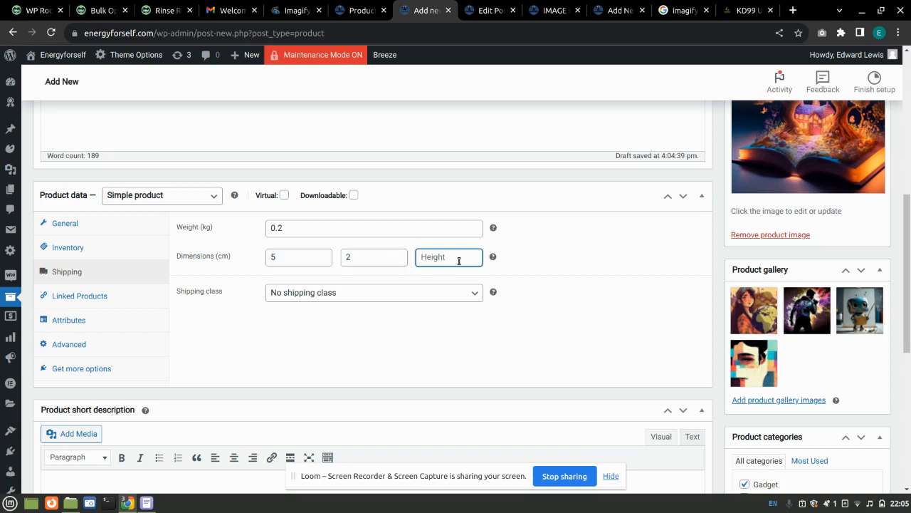
pyautogui.write('3')
# Step: Look through the product's linked products, attributes, advanced settings and recommended extensions, and check the short description area
pyautogui.click(83, 299)
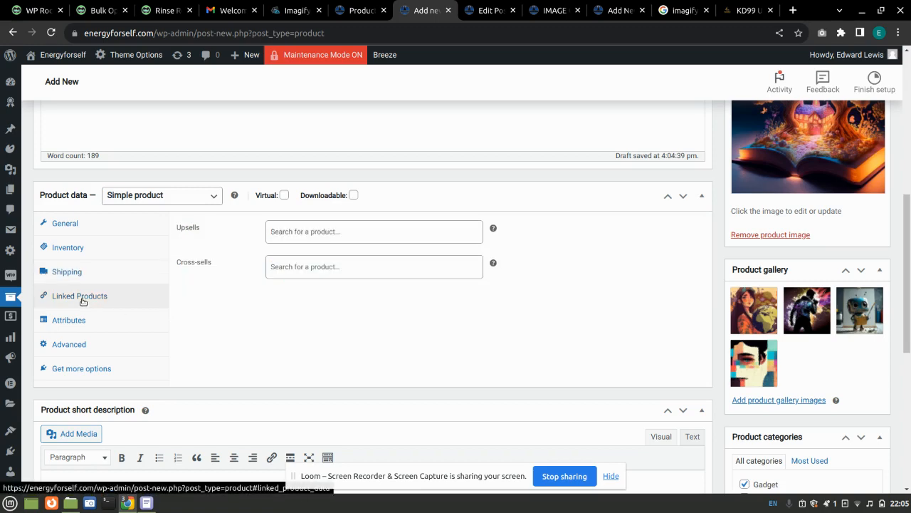
pyautogui.click(71, 319)
pyautogui.click(68, 344)
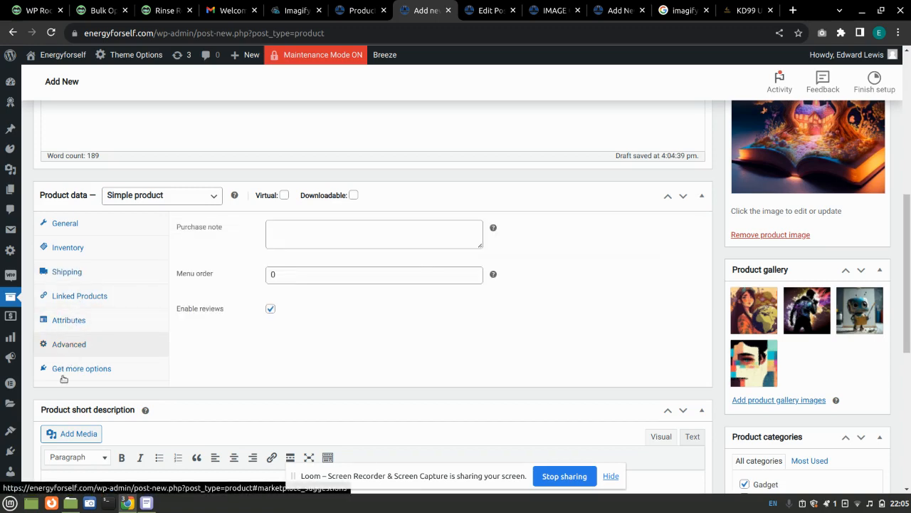
pyautogui.click(65, 370)
pyautogui.scroll(-3, 261, 340)
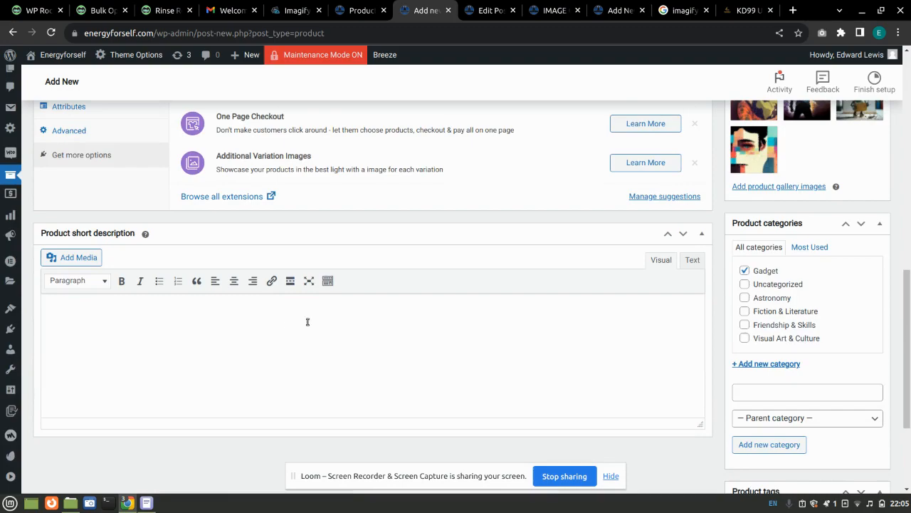
pyautogui.scroll(-2, 313, 319)
pyautogui.scroll(2, 344, 318)
pyautogui.scroll(8, 345, 318)
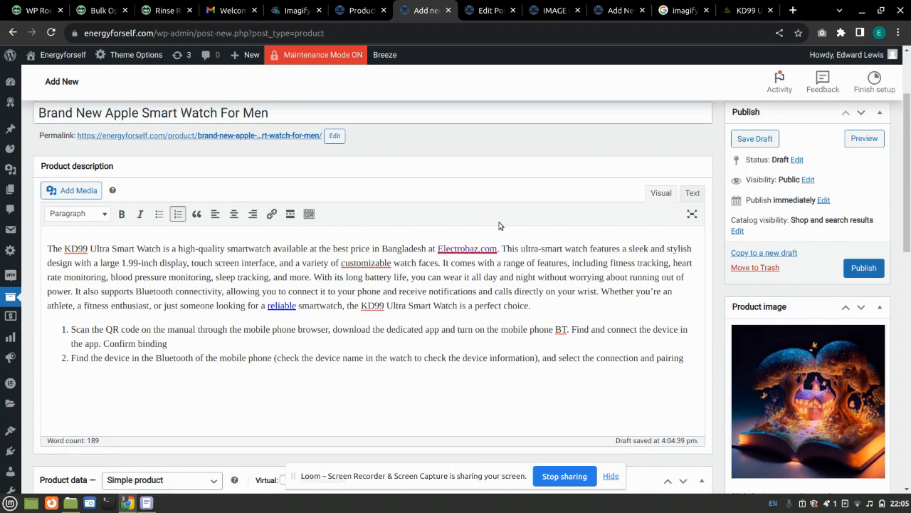
# Step: Check the completed product form once more and publish the product
pyautogui.scroll(-3, 499, 225)
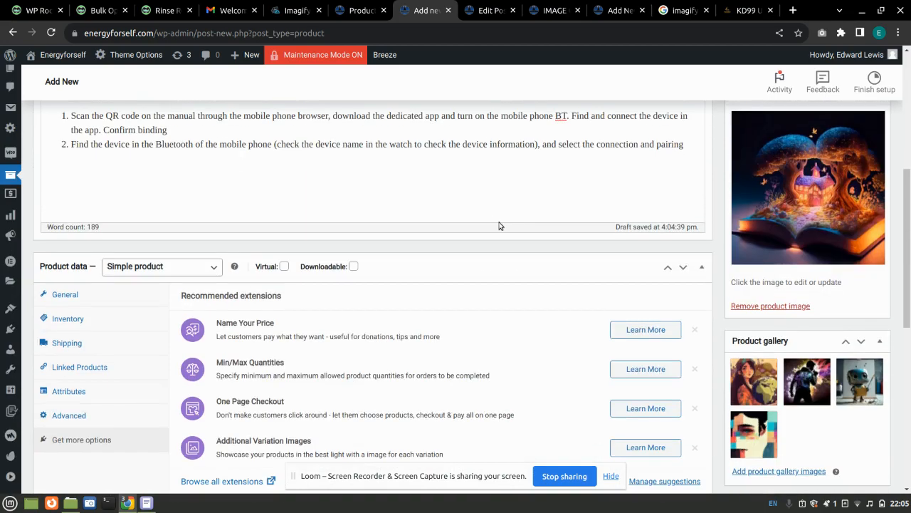
pyautogui.scroll(1, 502, 221)
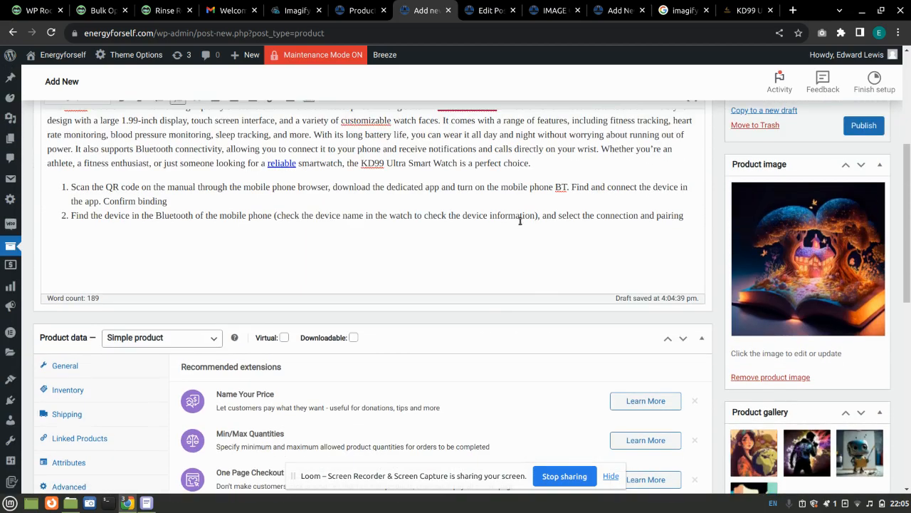
pyautogui.scroll(-1, 520, 220)
pyautogui.scroll(3, 521, 224)
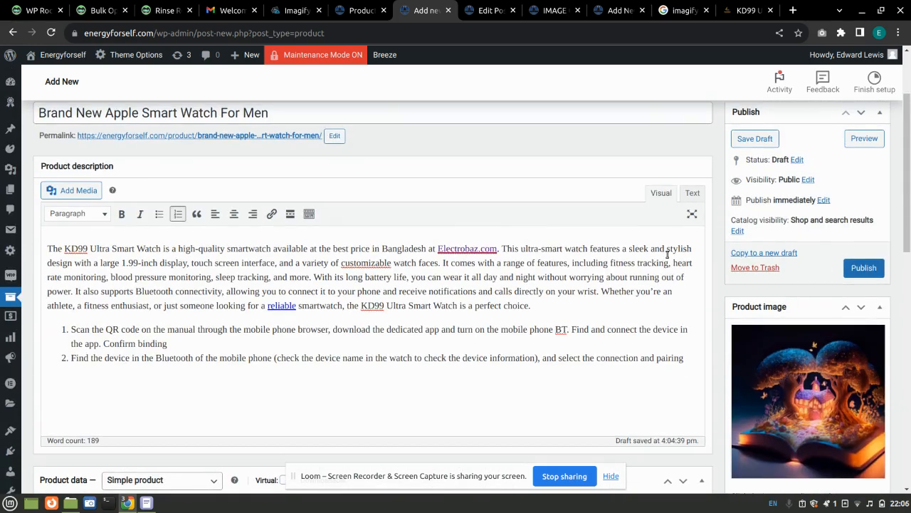
pyautogui.click(862, 269)
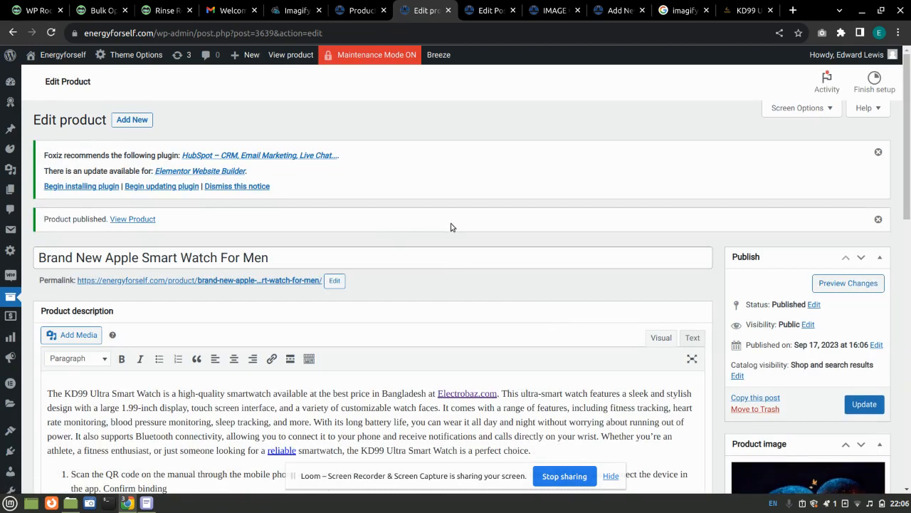
# Step: Open the published product's permalink in a new browser tab and review its images, prices, category, tag and description
pyautogui.scroll(-5, 451, 227)
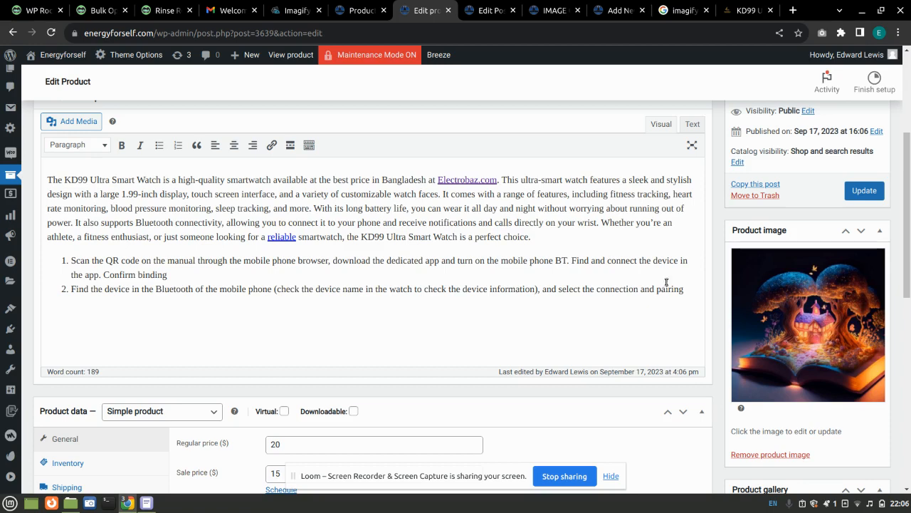
pyautogui.scroll(3, 460, 248)
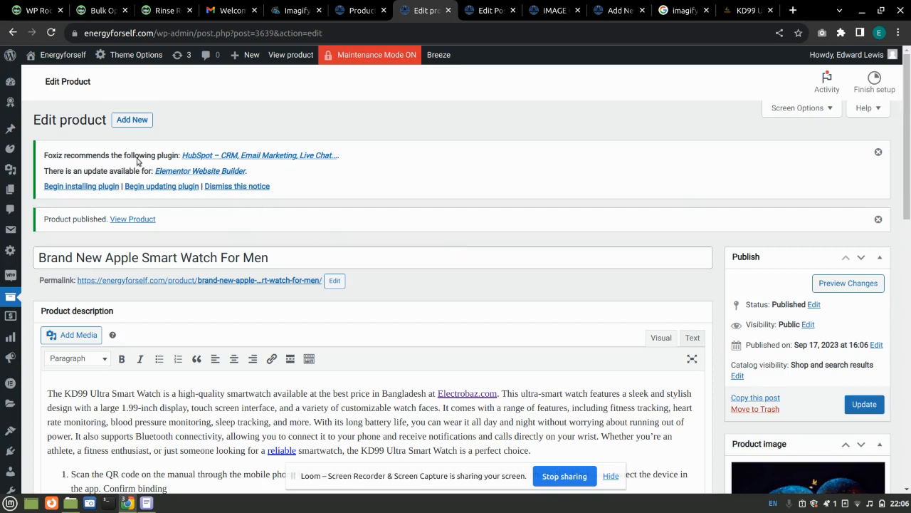
pyautogui.rightClick(216, 281)
pyautogui.click(250, 287)
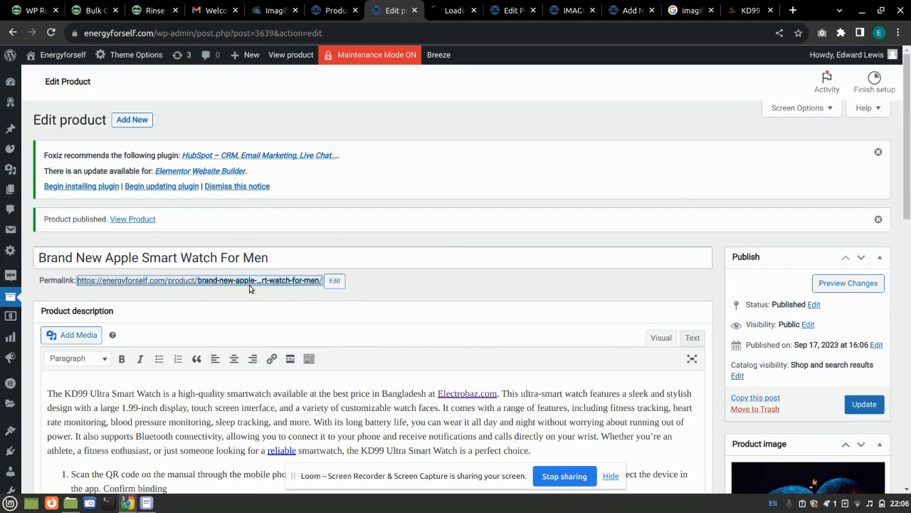
pyautogui.click(453, 10)
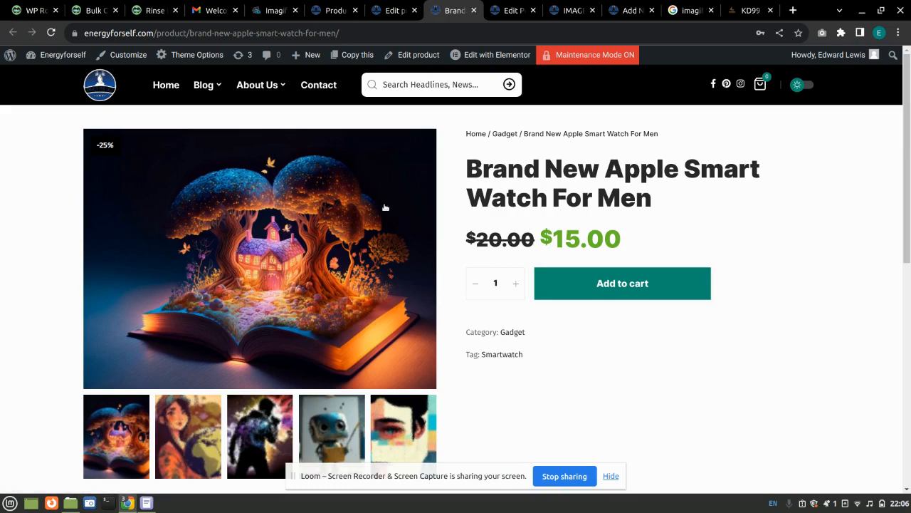
pyautogui.scroll(-3, 360, 235)
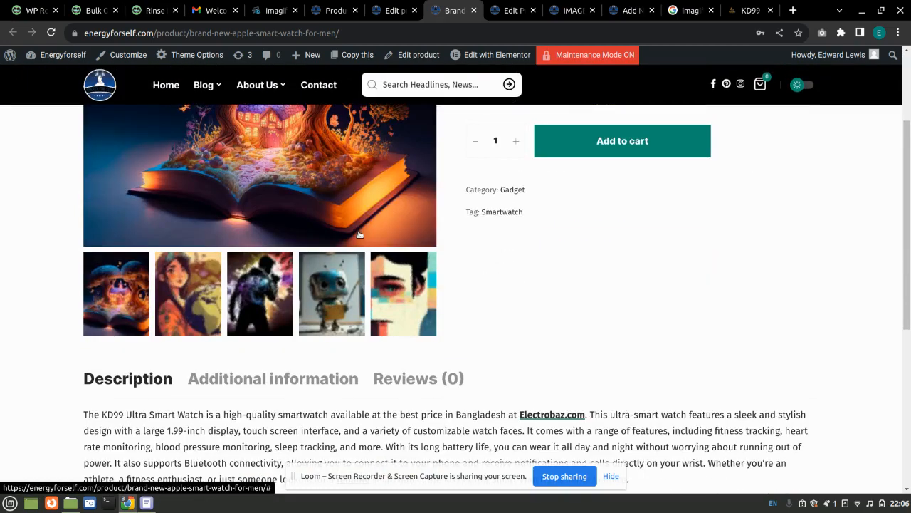
pyautogui.scroll(-3, 359, 235)
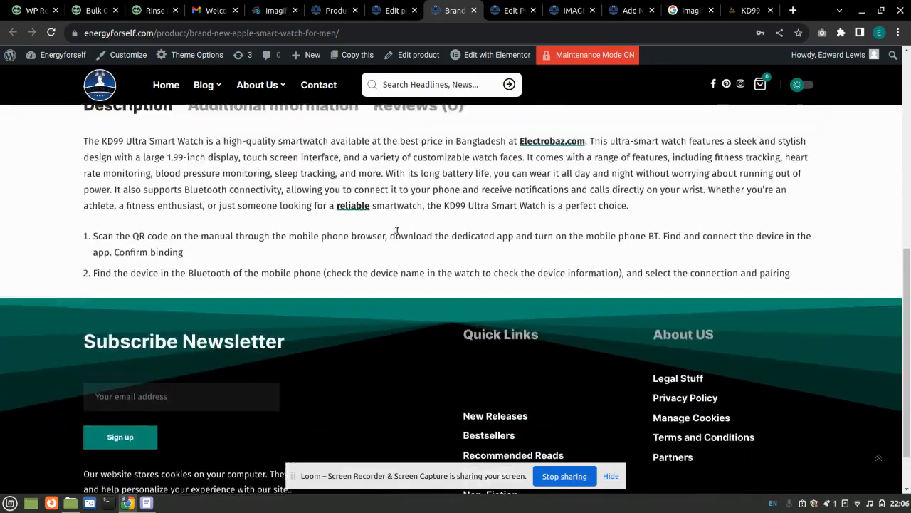